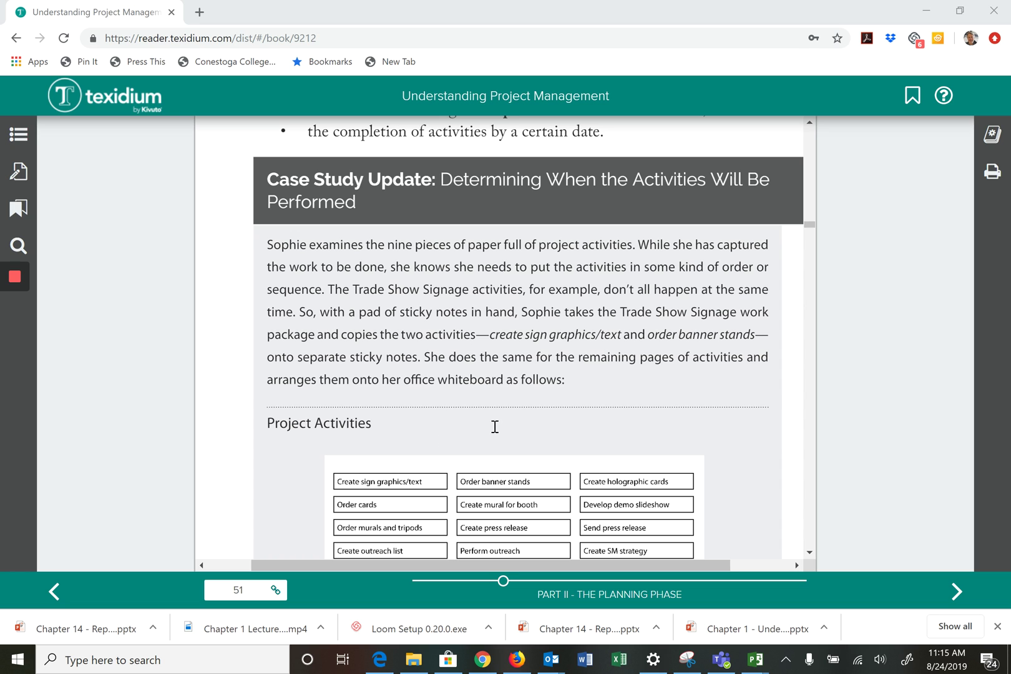
# Review the case study's Project Activities list in the textbook and switch to the empty DecoCam V4 Product Launch.mpp file in Microsoft Project
pyautogui.scroll(4, 486, 442)
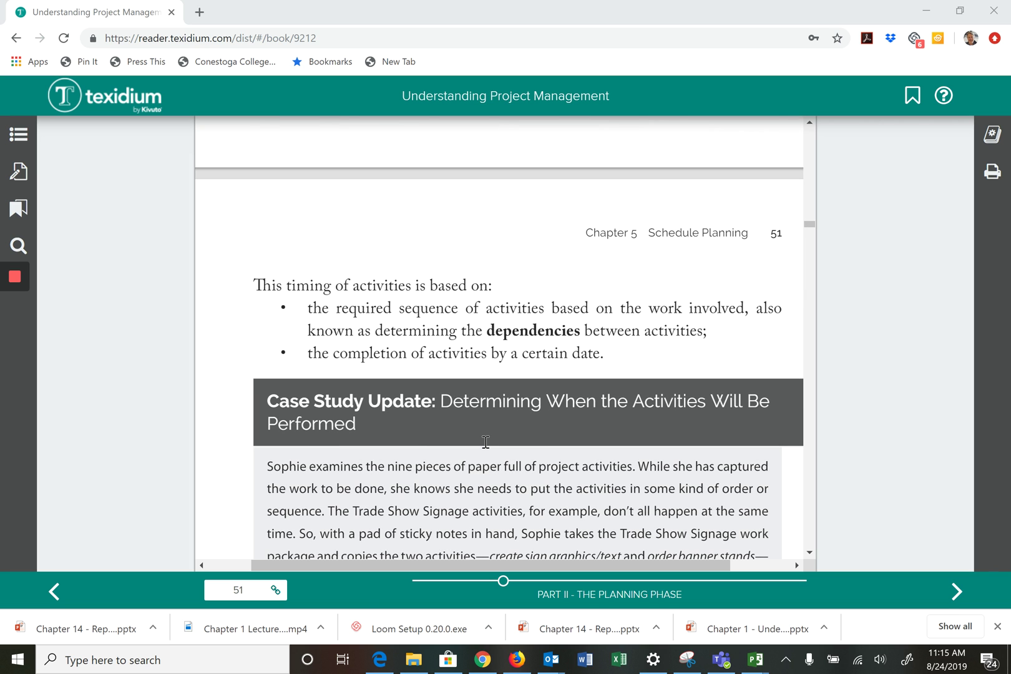
pyautogui.scroll(-8, 486, 443)
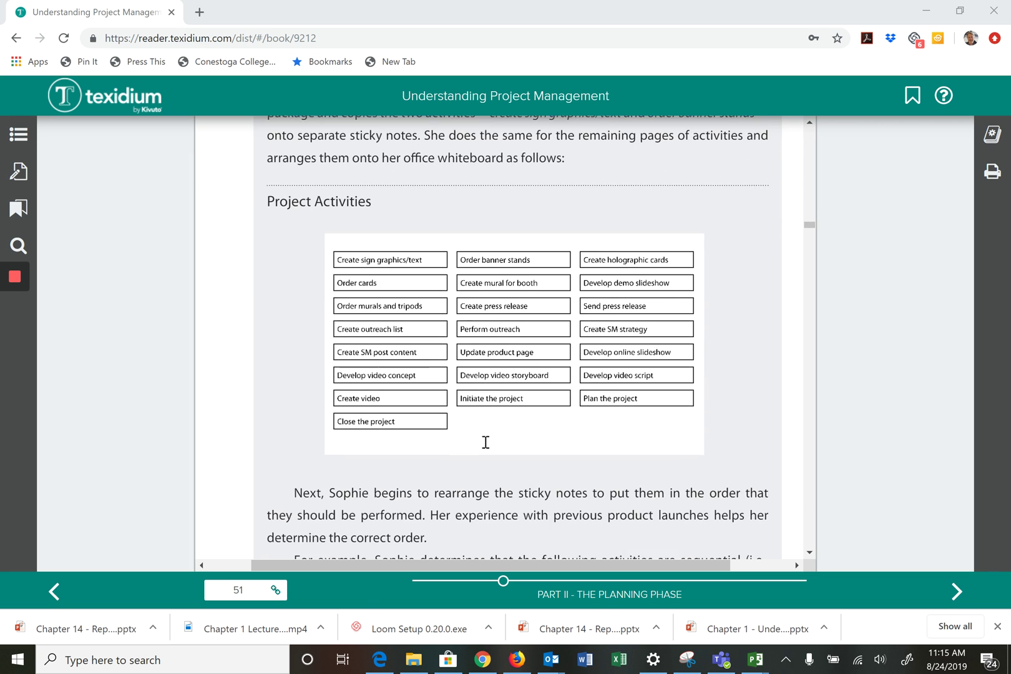
pyautogui.scroll(-1, 486, 443)
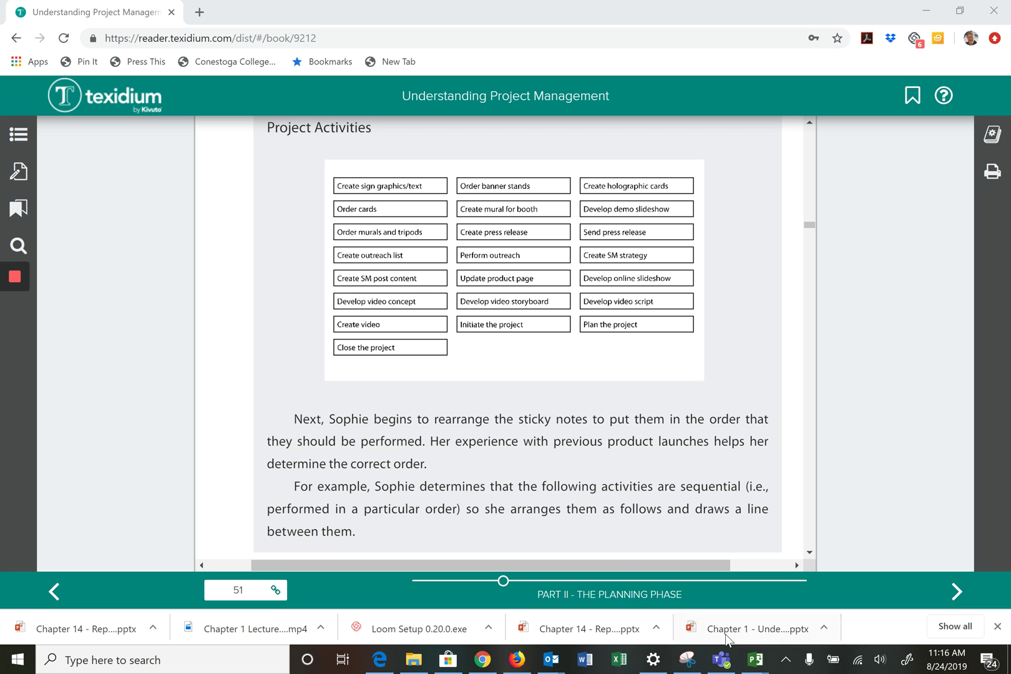
pyautogui.moveTo(758, 665)
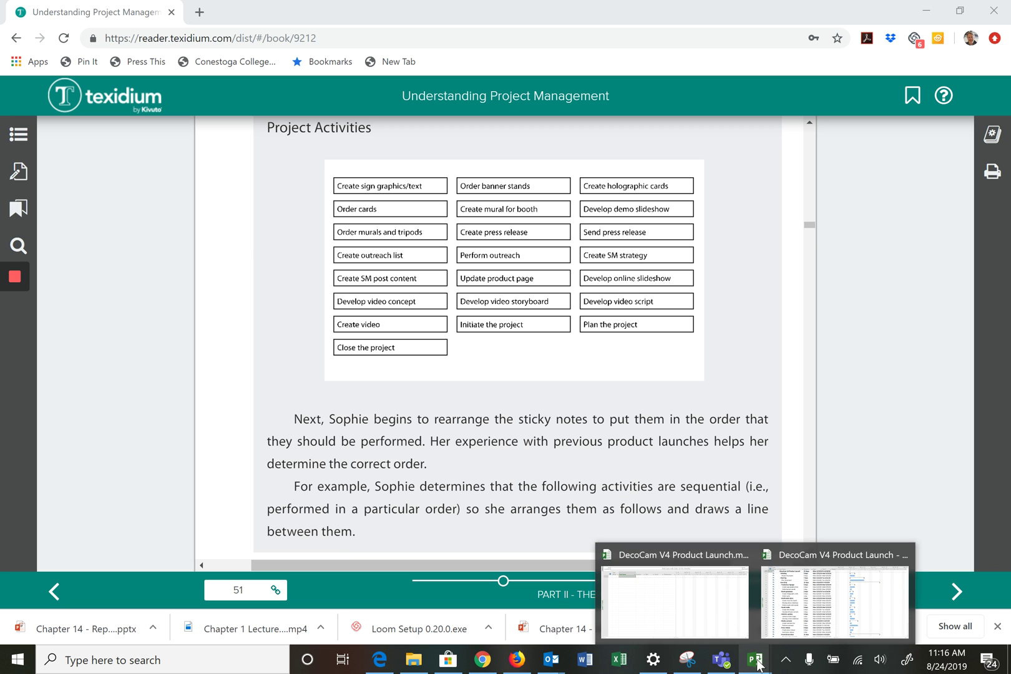
pyautogui.click(706, 619)
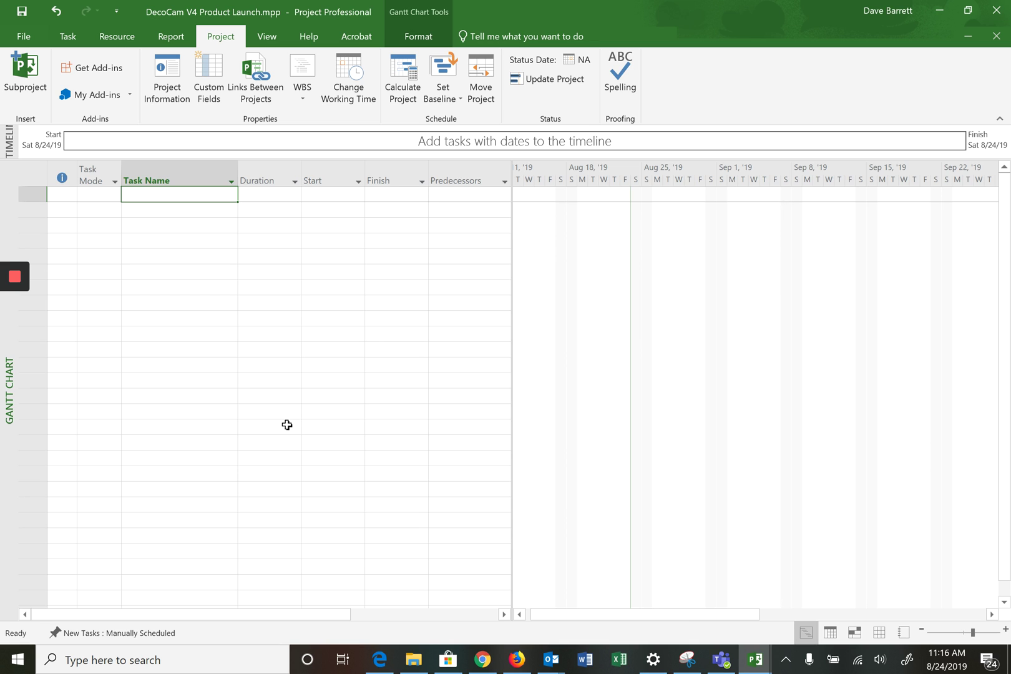
# Set new tasks in this project to be created as Auto Scheduled in the project's scheduling options
pyautogui.click(21, 35)
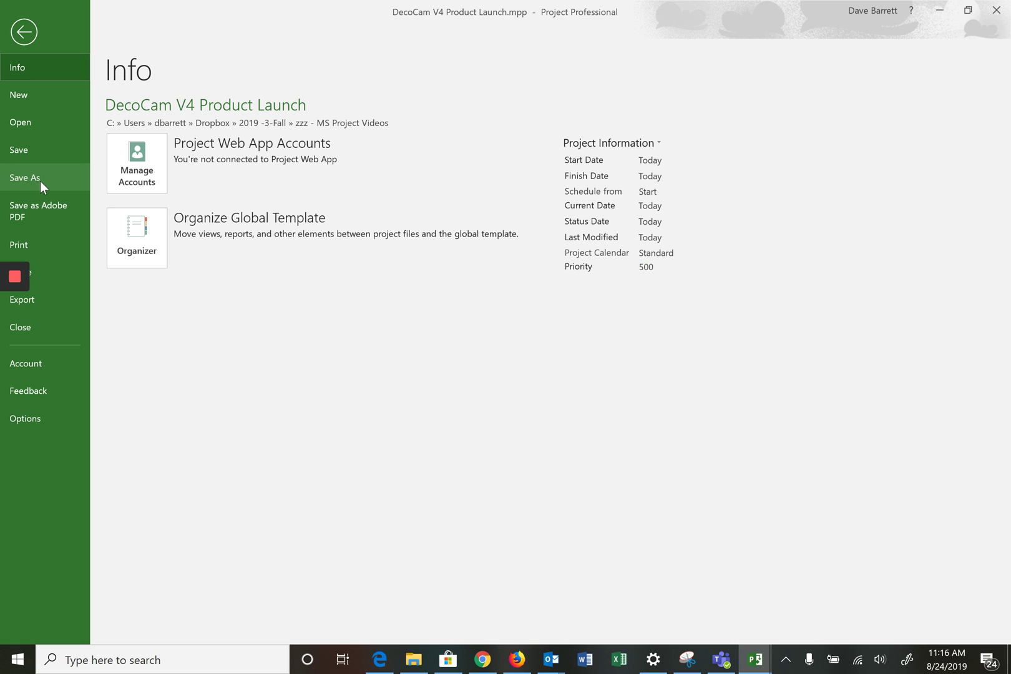
pyautogui.click(24, 35)
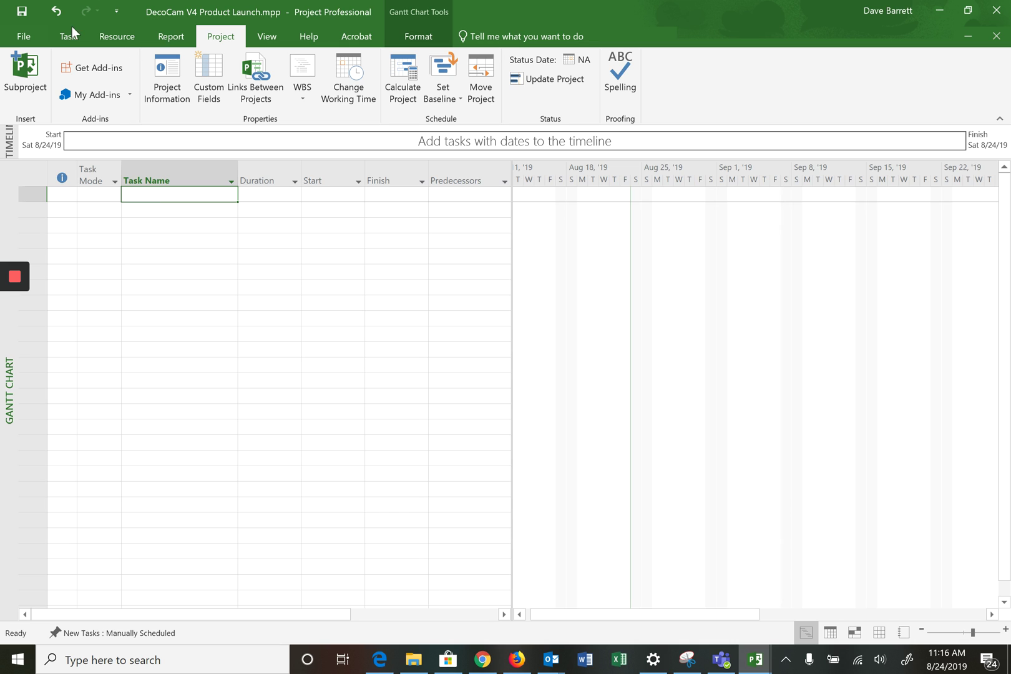
pyautogui.click(23, 38)
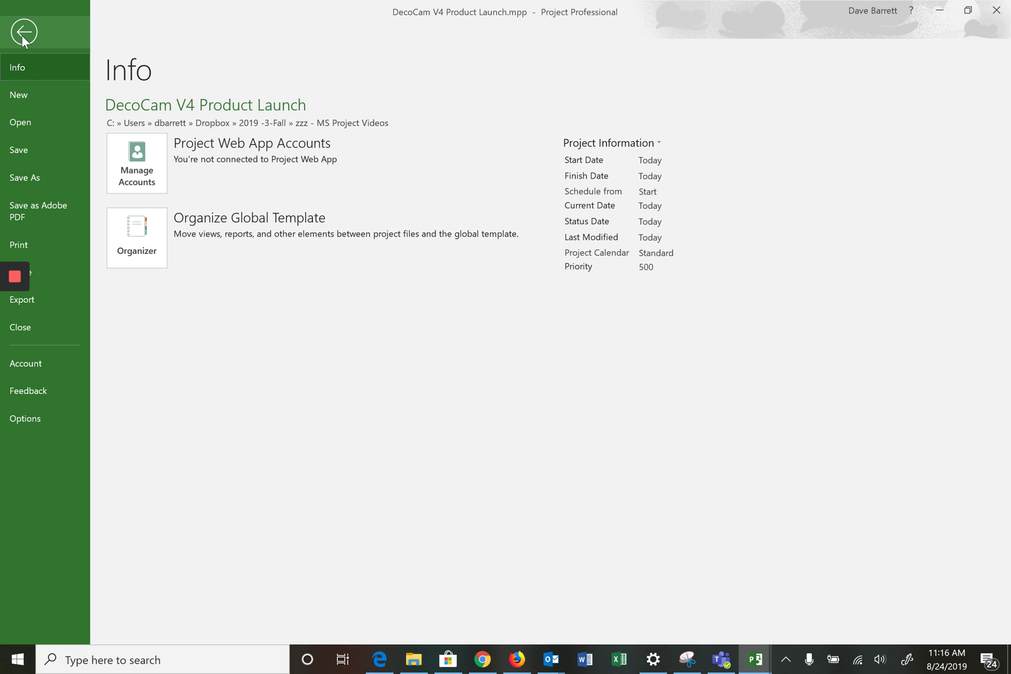
pyautogui.click(44, 423)
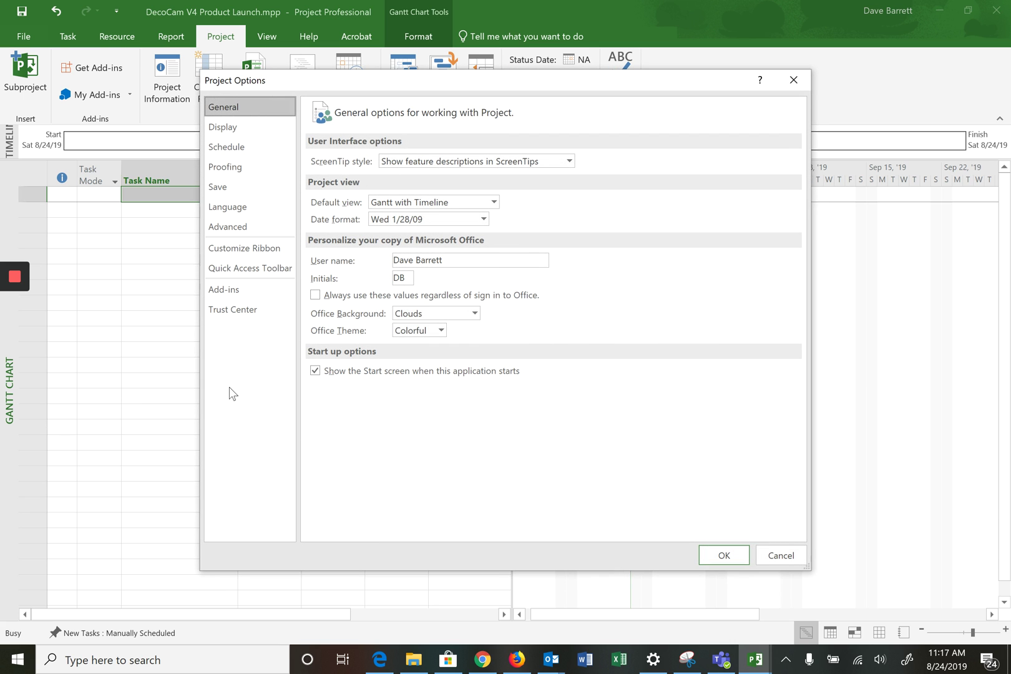
pyautogui.click(253, 143)
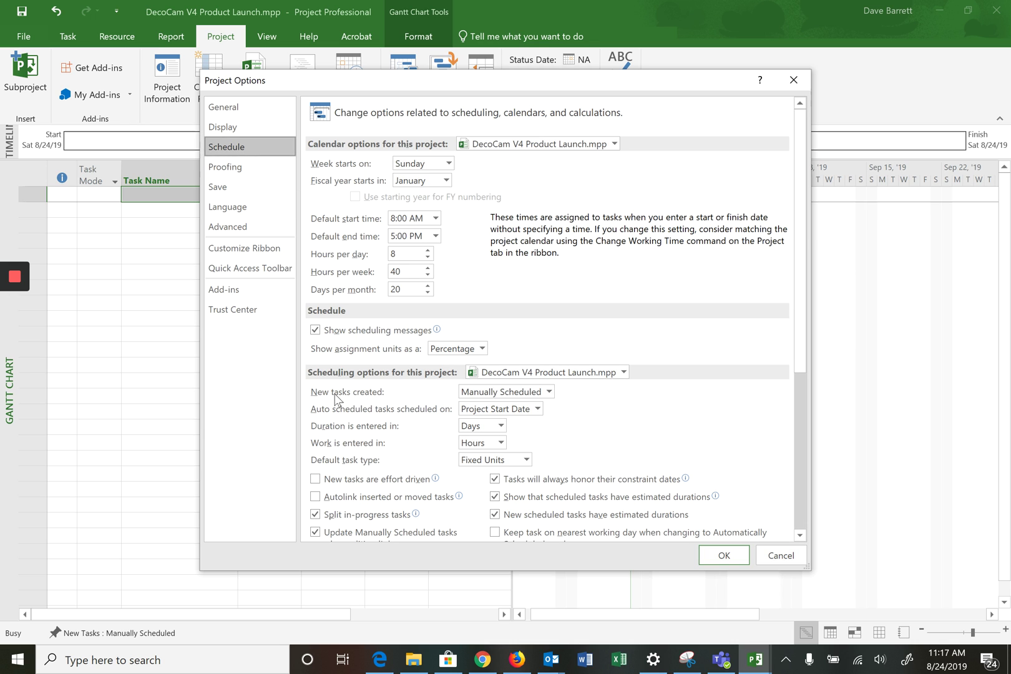
pyautogui.click(550, 392)
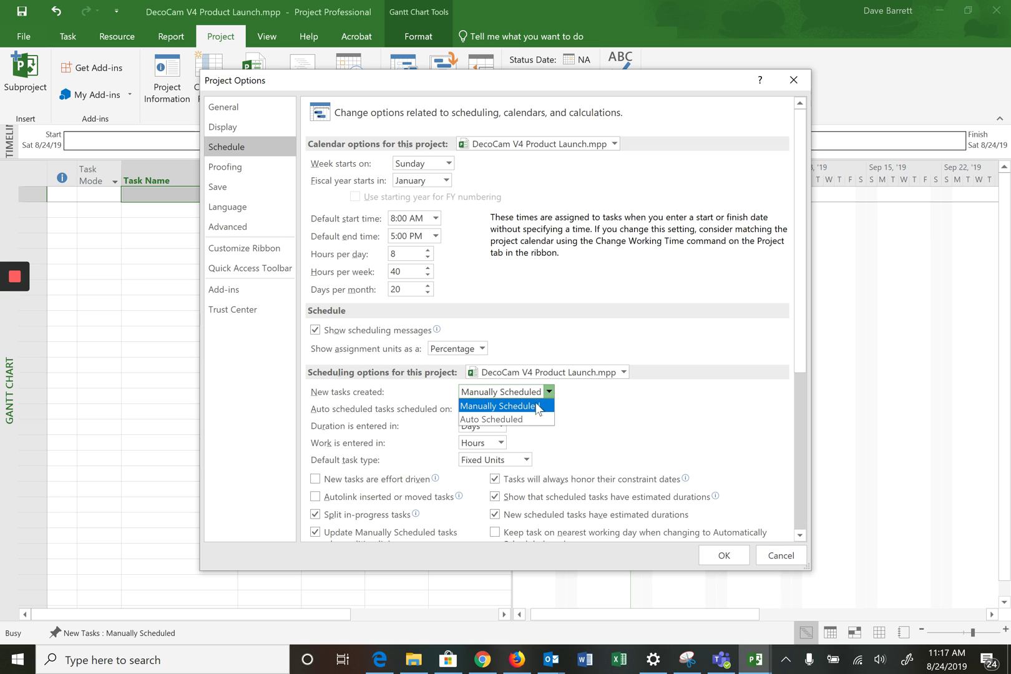
pyautogui.click(525, 422)
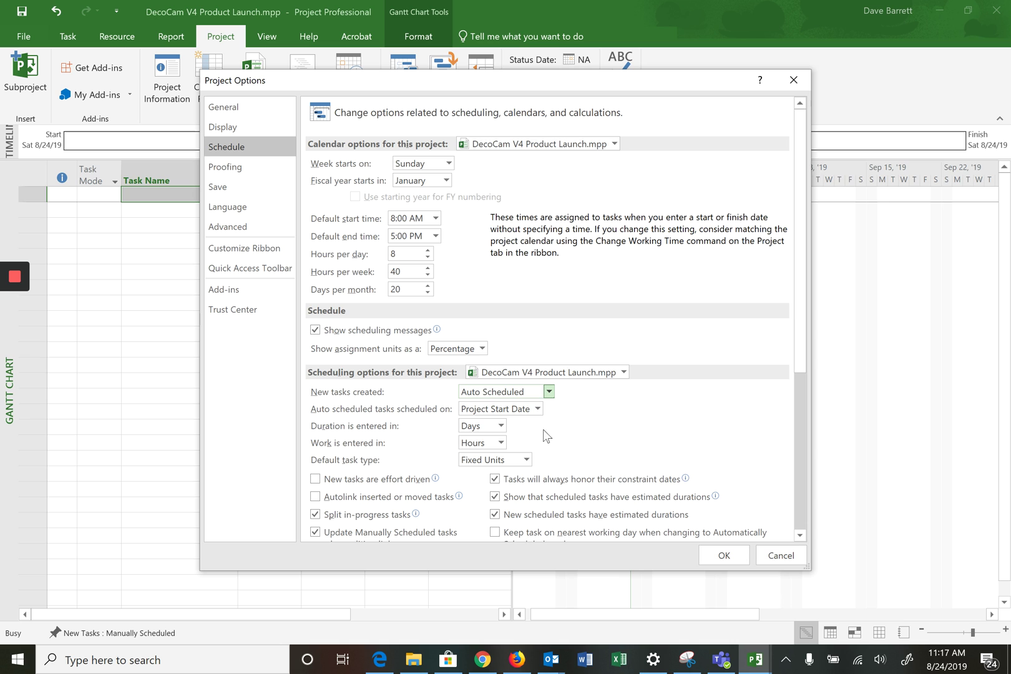
pyautogui.click(725, 556)
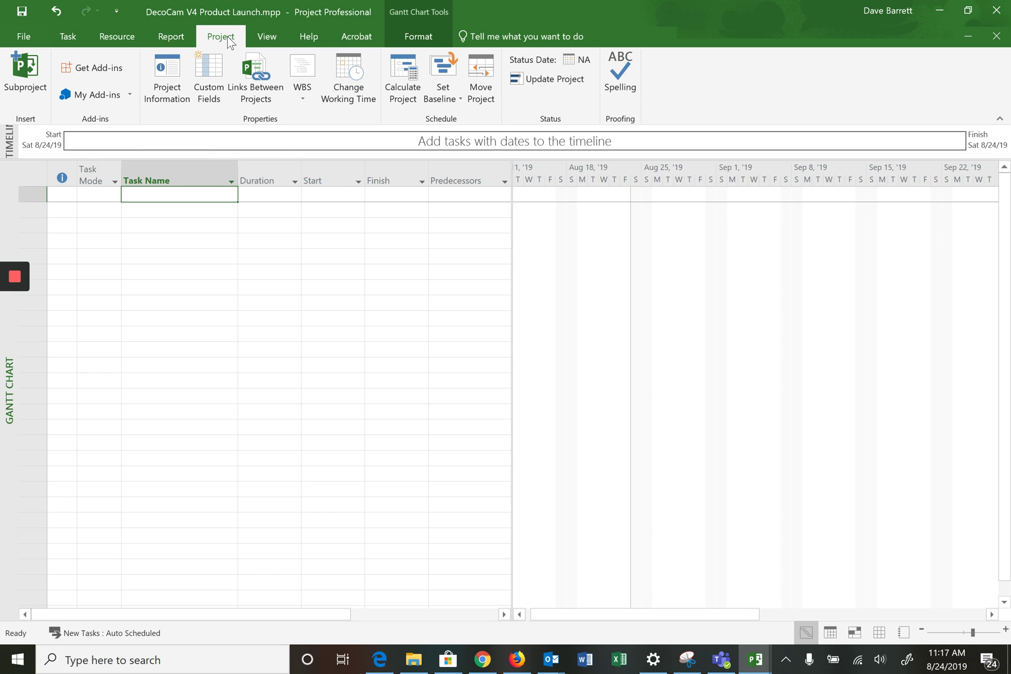
# Set the project's start date to Mon 3/23/20 in the project information
pyautogui.click(167, 71)
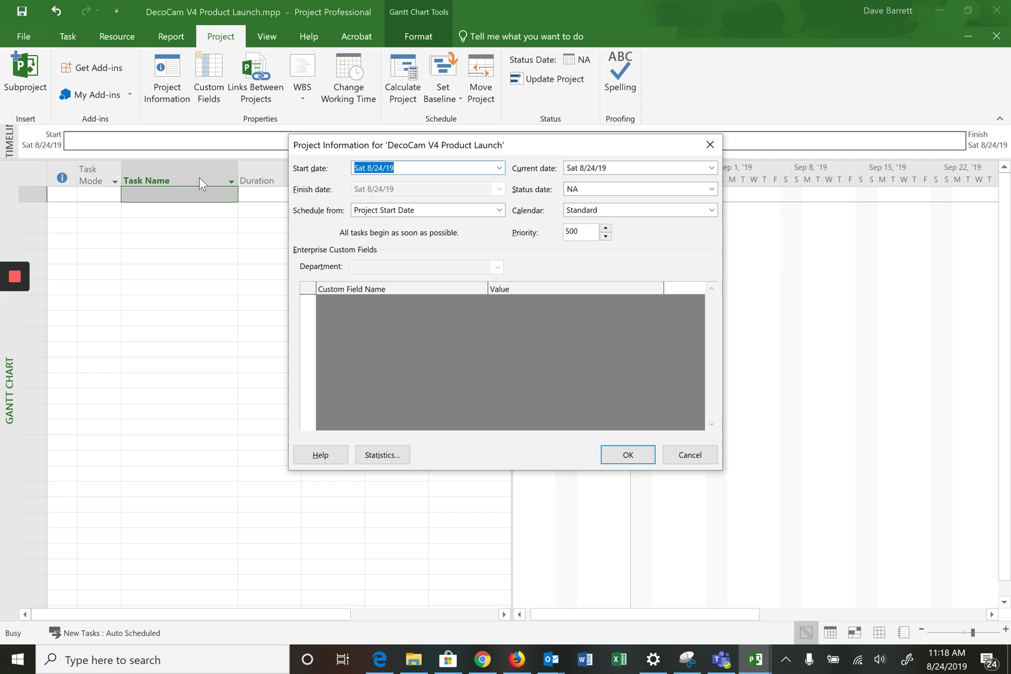
pyautogui.click(634, 166)
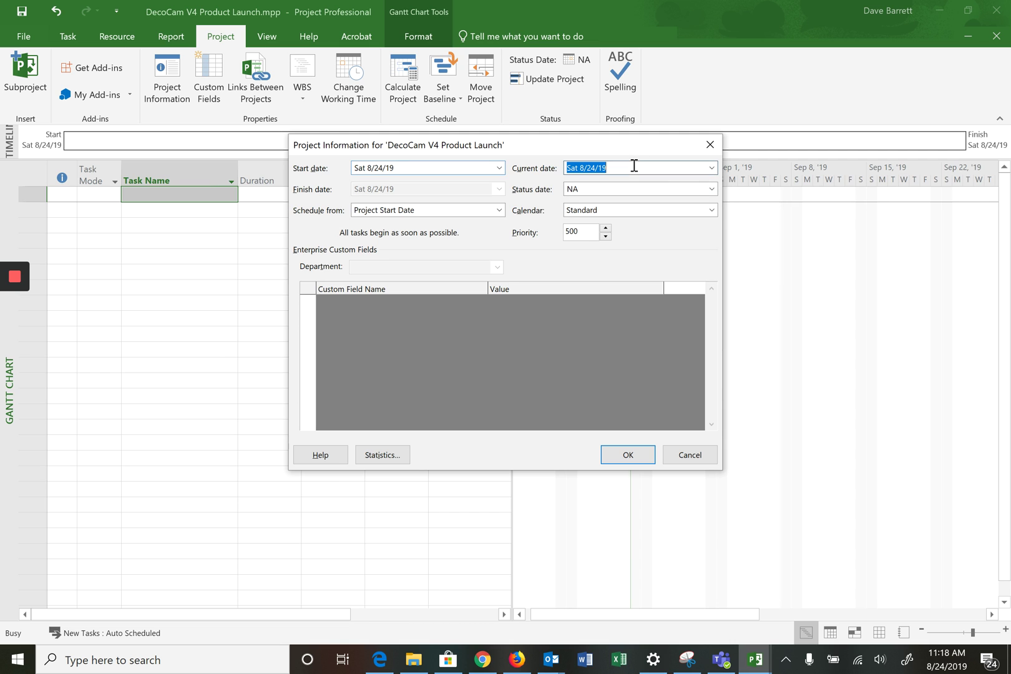
pyautogui.click(407, 167)
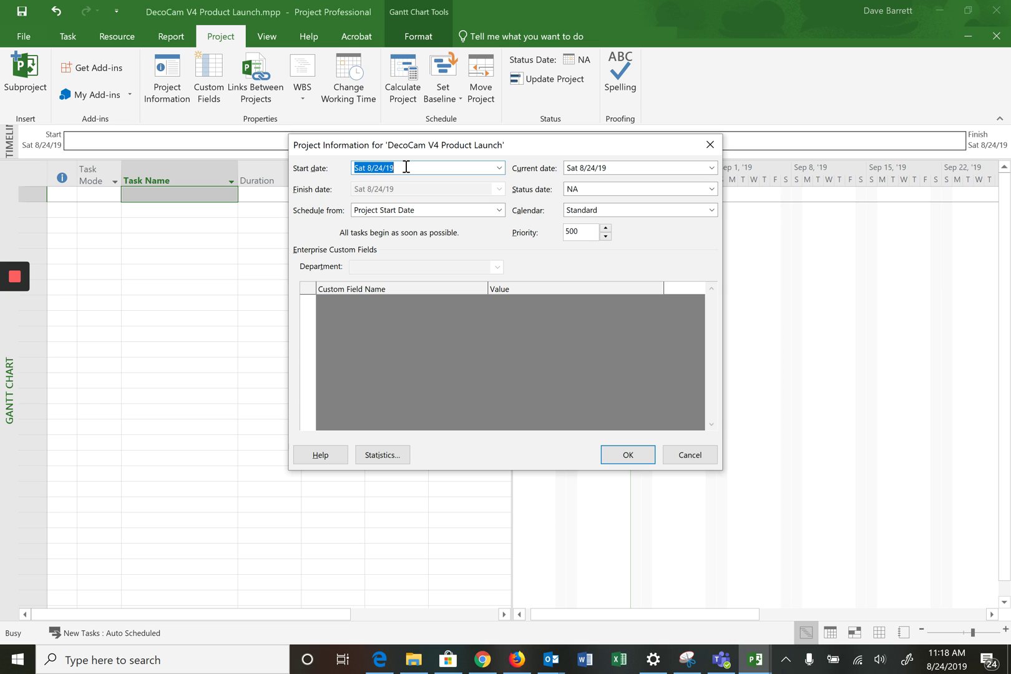
pyautogui.click(499, 168)
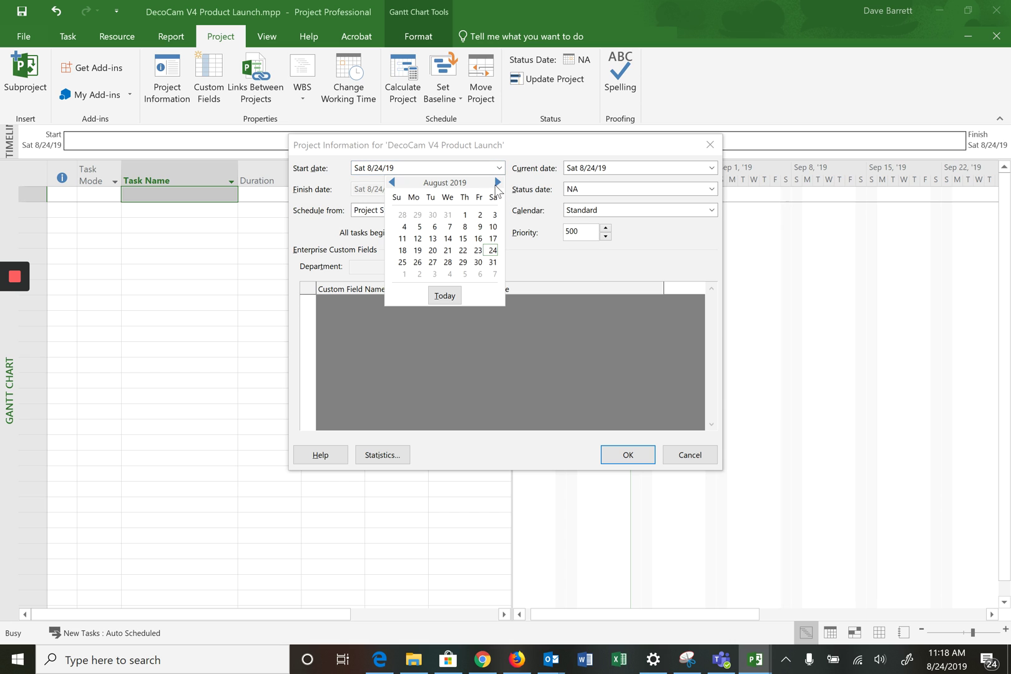
pyautogui.click(497, 182)
pyautogui.click(498, 182)
pyautogui.click(497, 183)
pyautogui.click(498, 182)
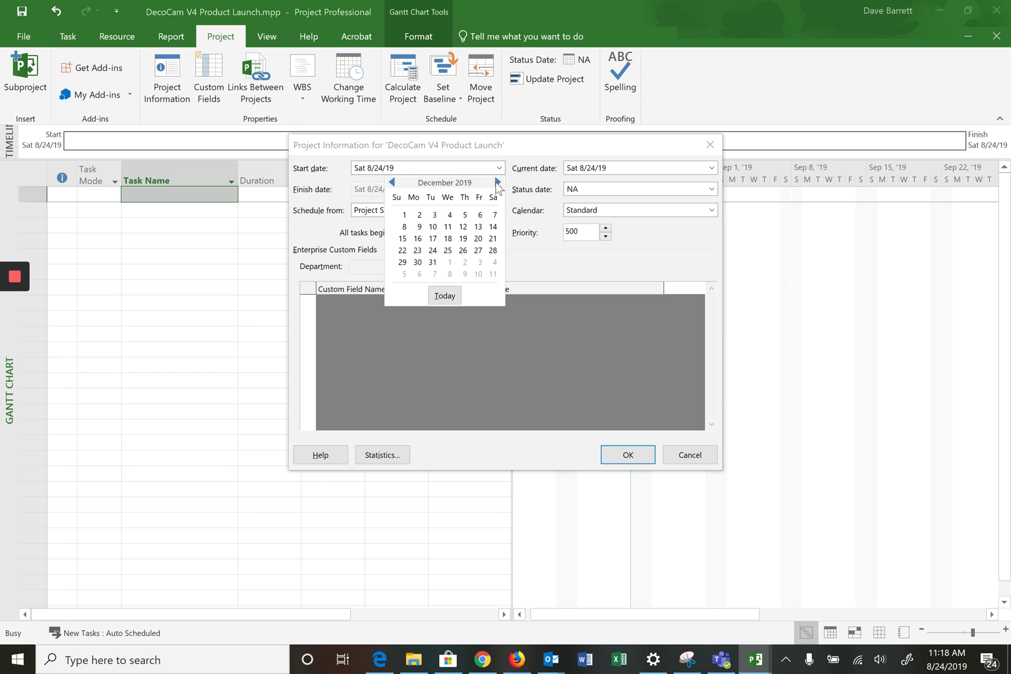
pyautogui.click(498, 182)
pyautogui.click(498, 182)
pyautogui.click(497, 182)
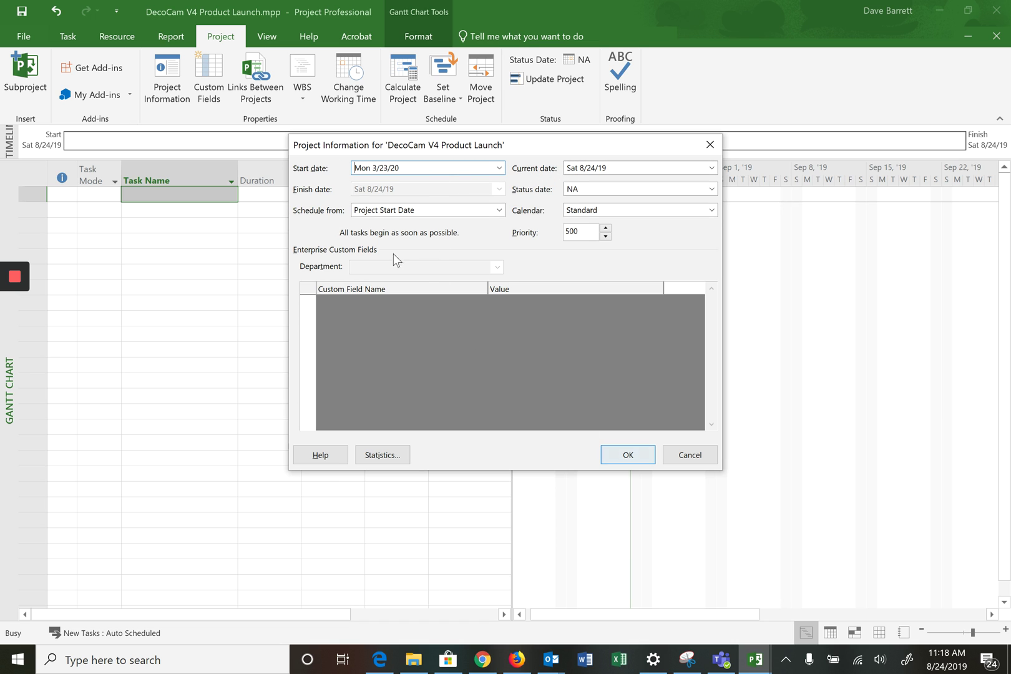
pyautogui.click(618, 457)
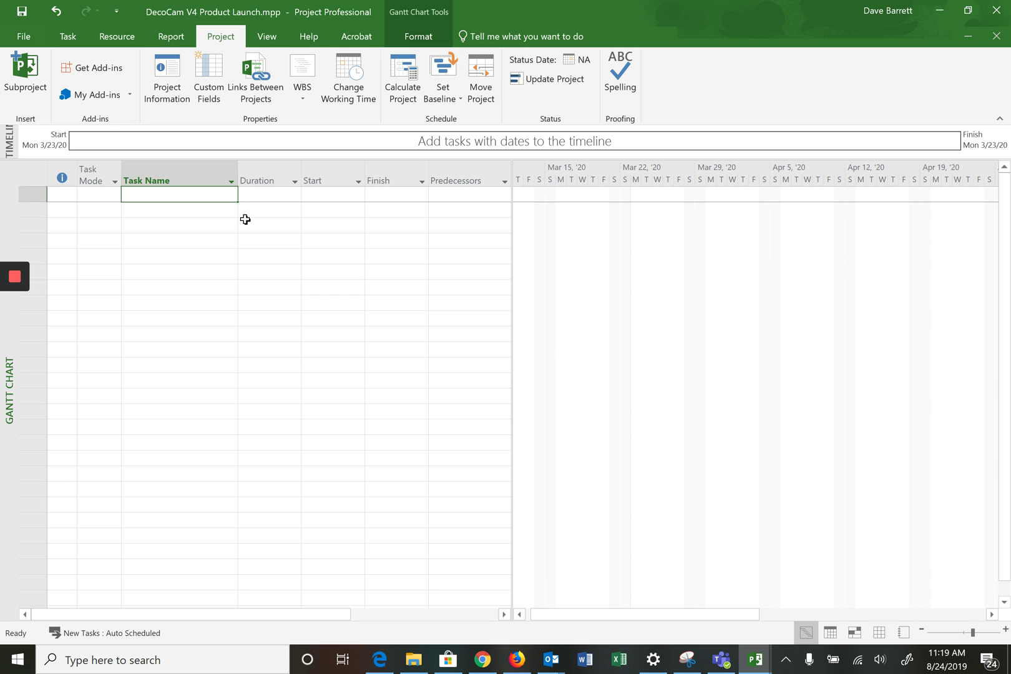
# Enter "Initiate the project" as the first task name in the Gantt chart table
pyautogui.click(186, 194)
pyautogui.write('I')
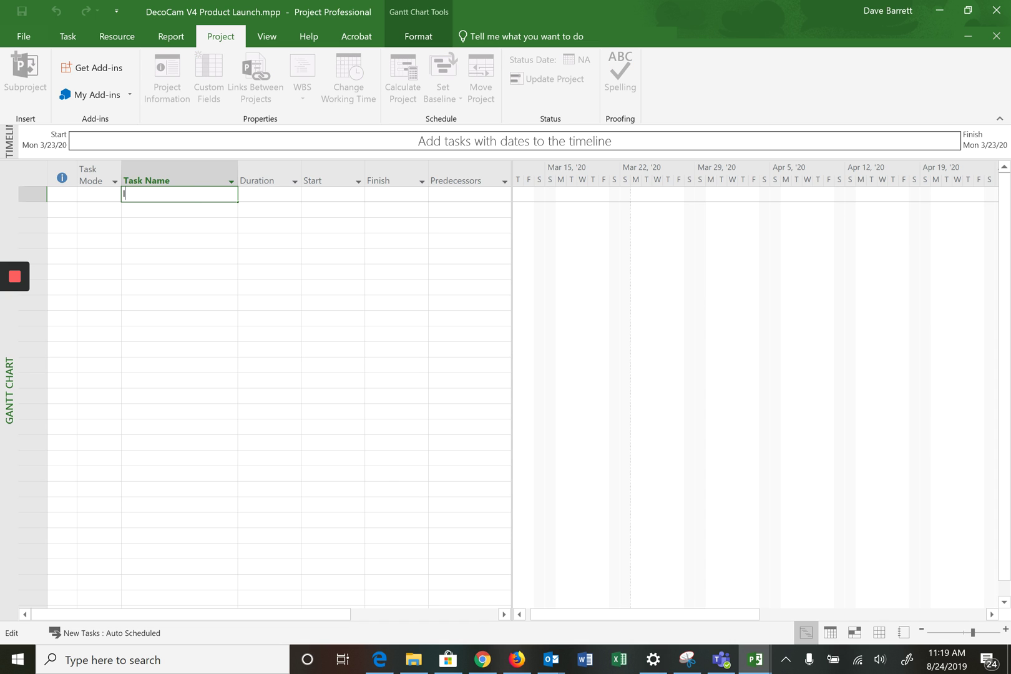
pyautogui.write('nitiate the project')
pyautogui.press('Return')
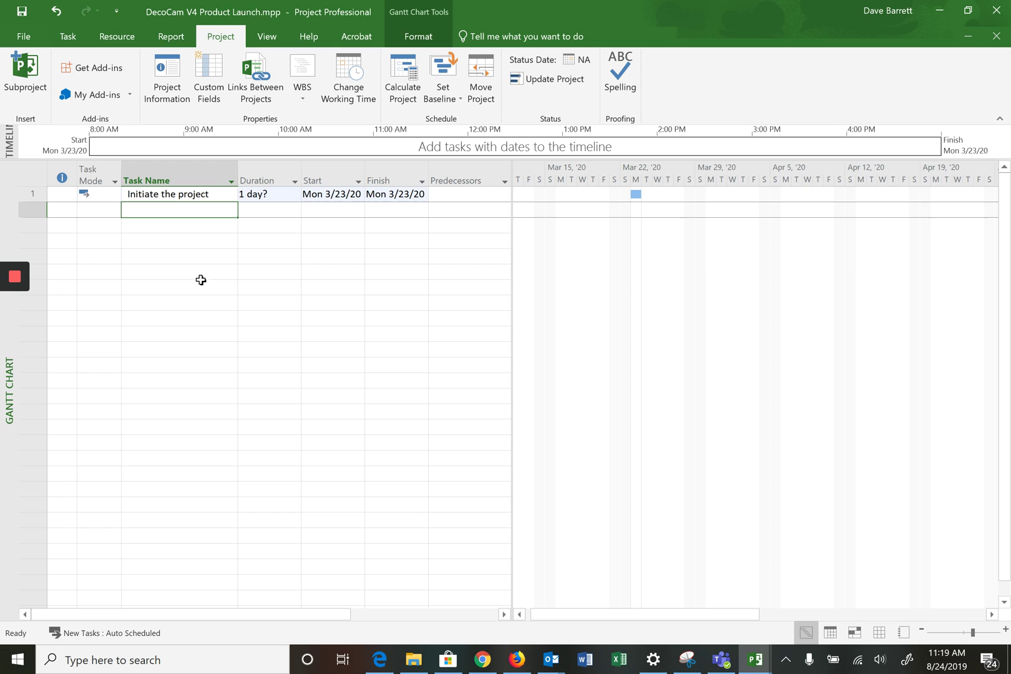
# Set the duration of the "Initiate the project" task to 1 day
pyautogui.click(158, 195)
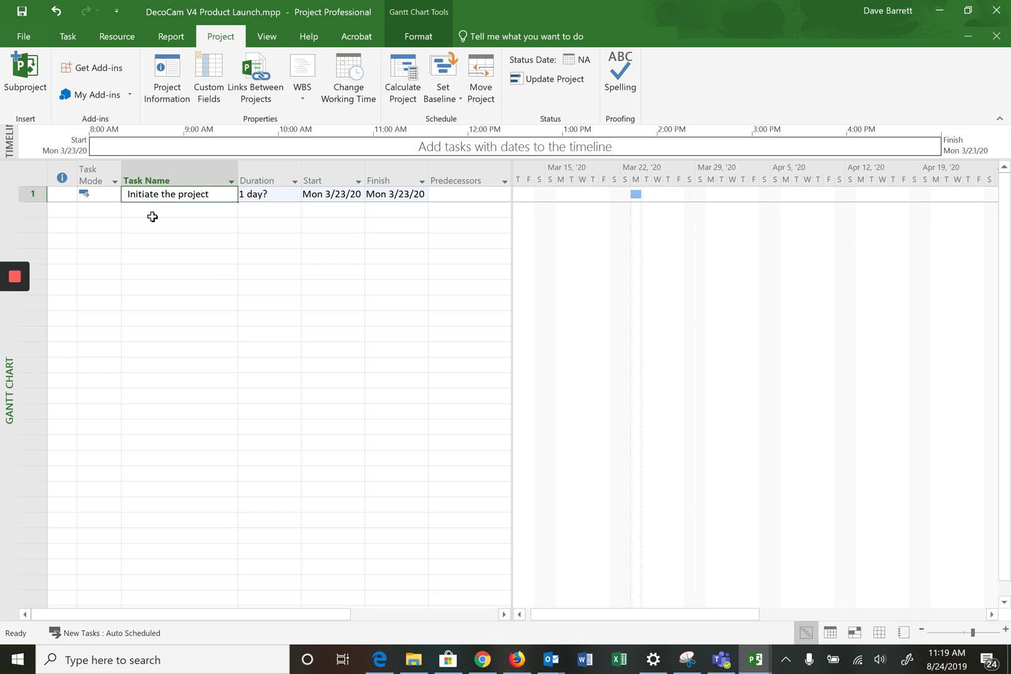
pyautogui.click(265, 197)
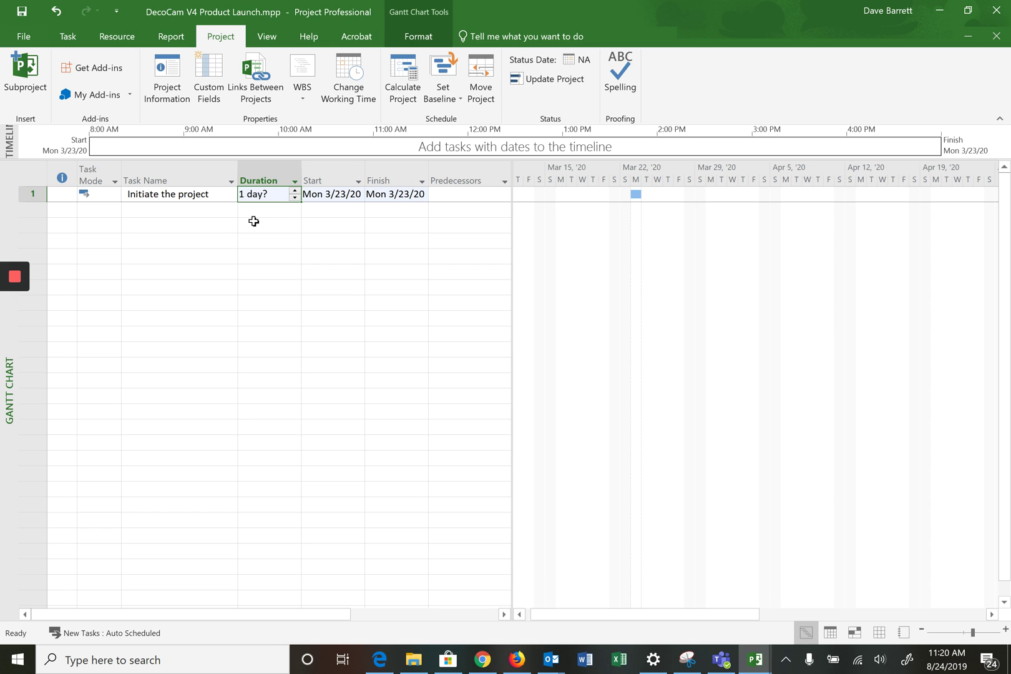
pyautogui.click(323, 198)
pyautogui.click(400, 197)
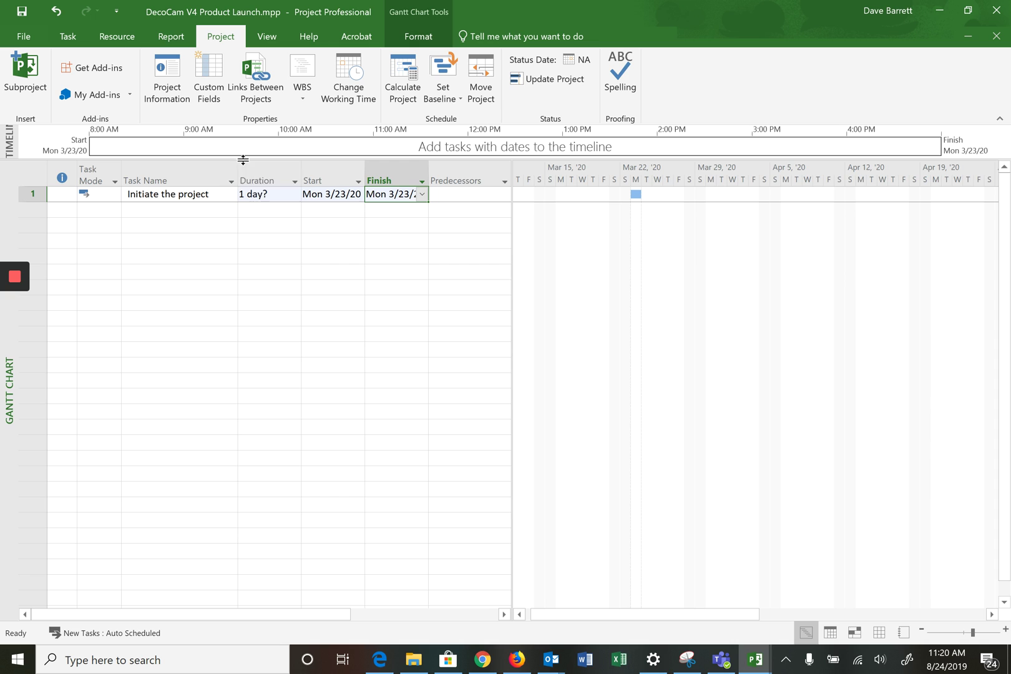
pyautogui.click(259, 199)
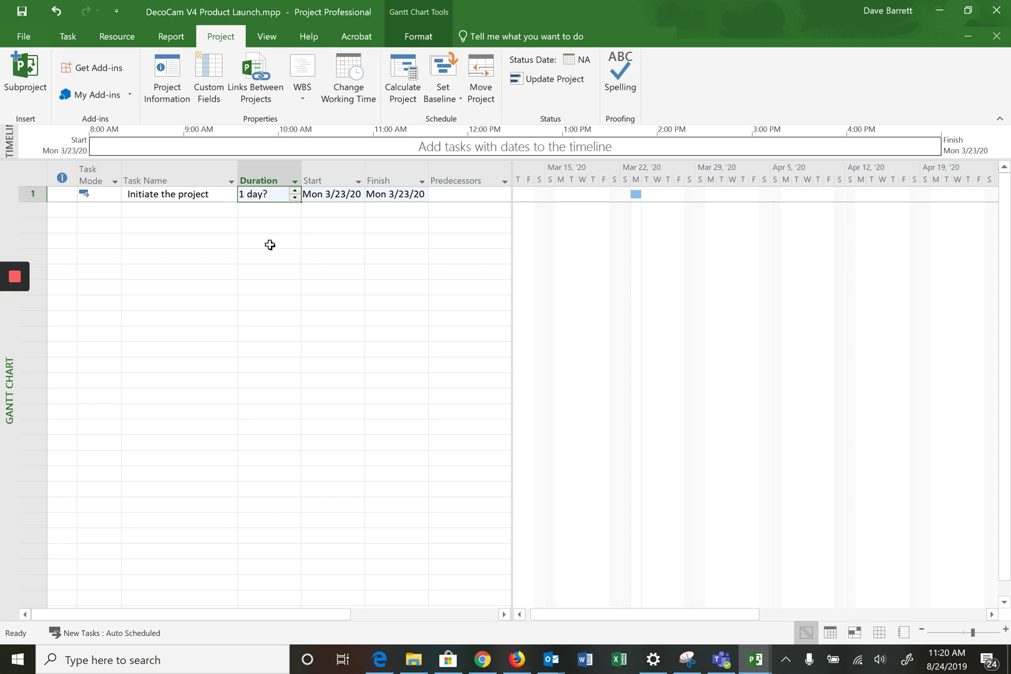
pyautogui.click(295, 190)
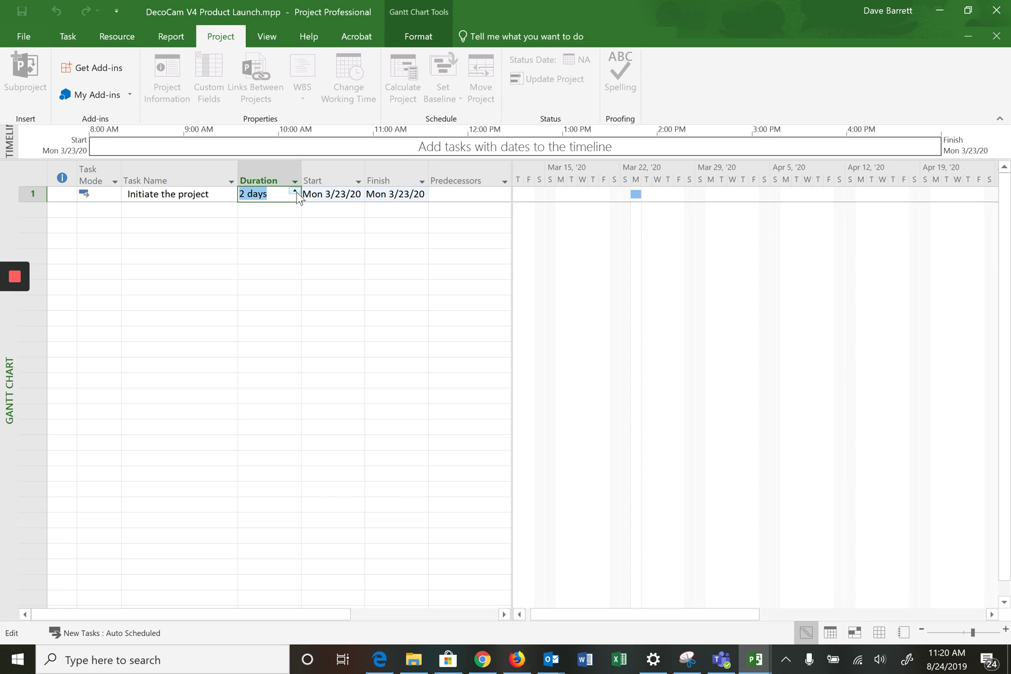
pyautogui.click(294, 198)
pyautogui.click(267, 256)
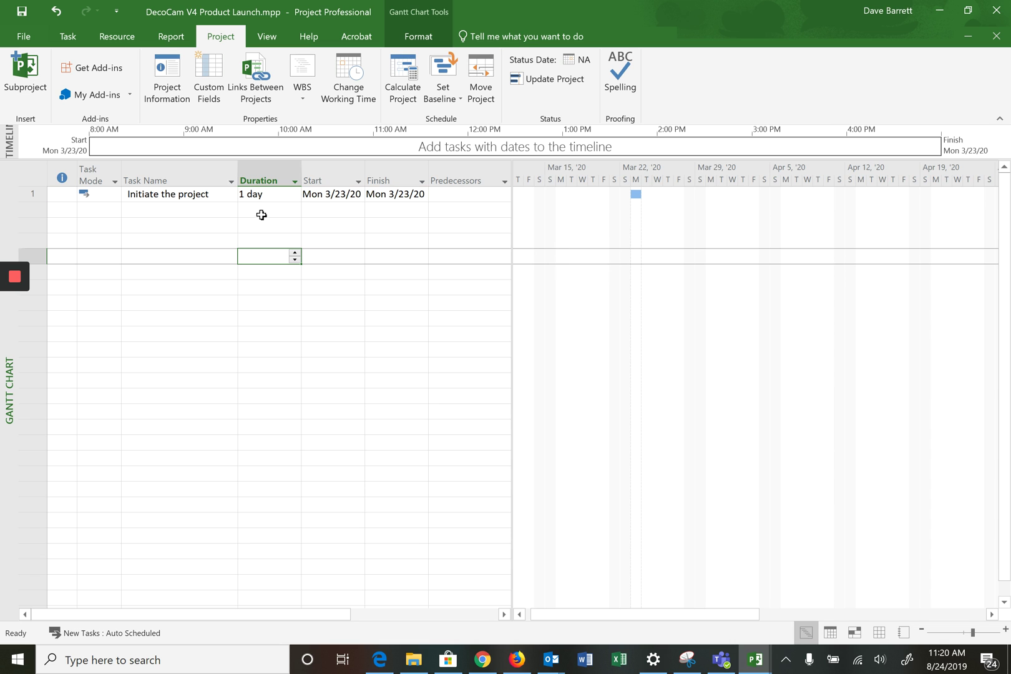
pyautogui.click(252, 196)
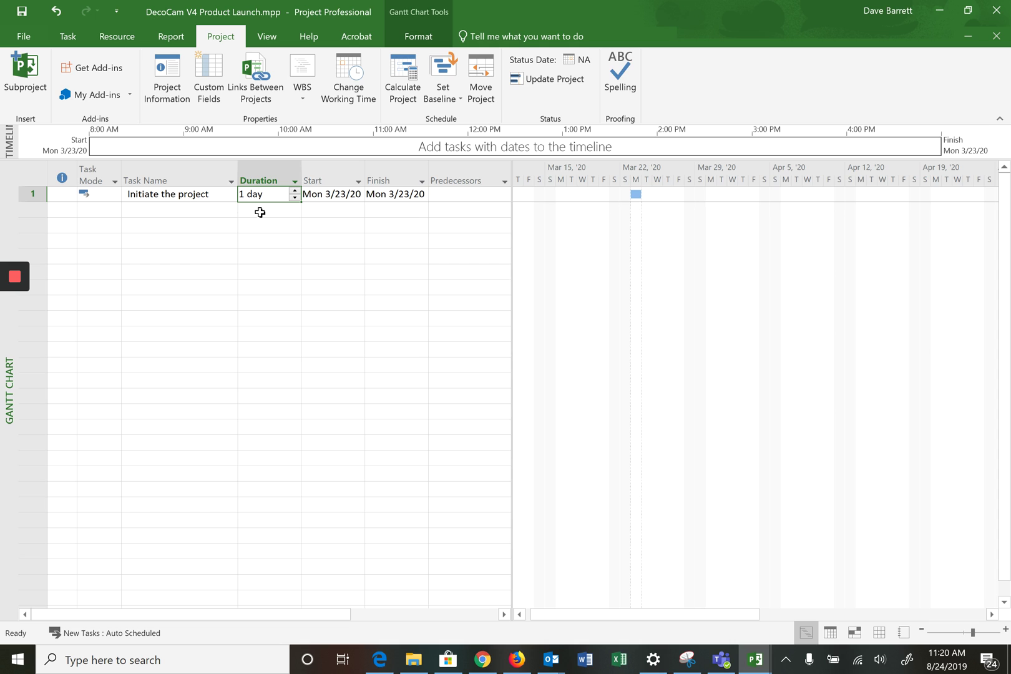
pyautogui.write('1')
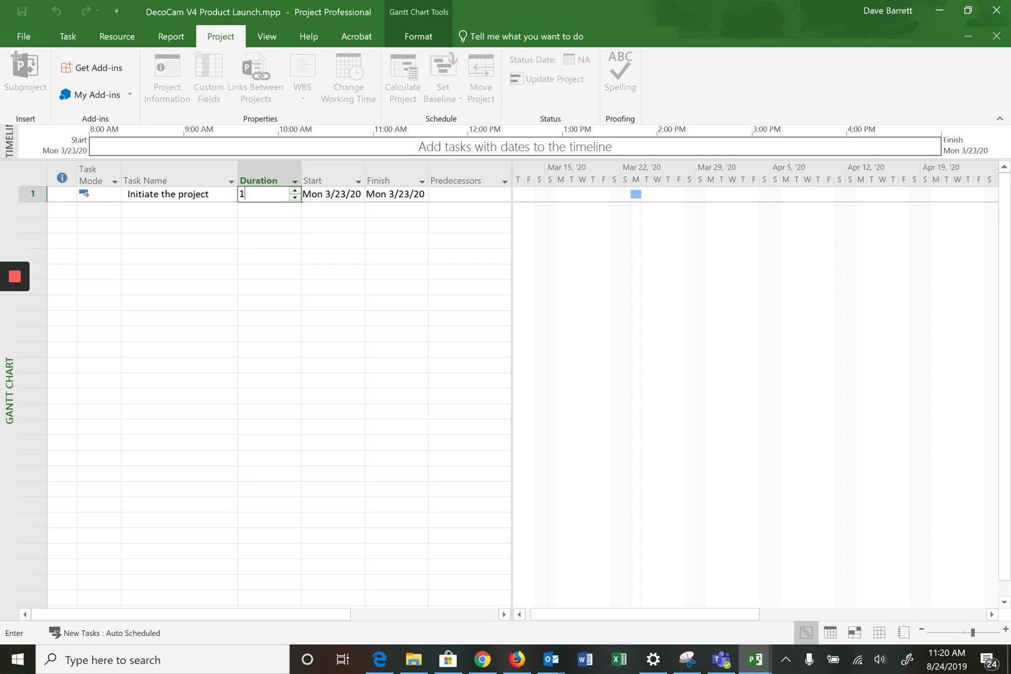
pyautogui.click(259, 212)
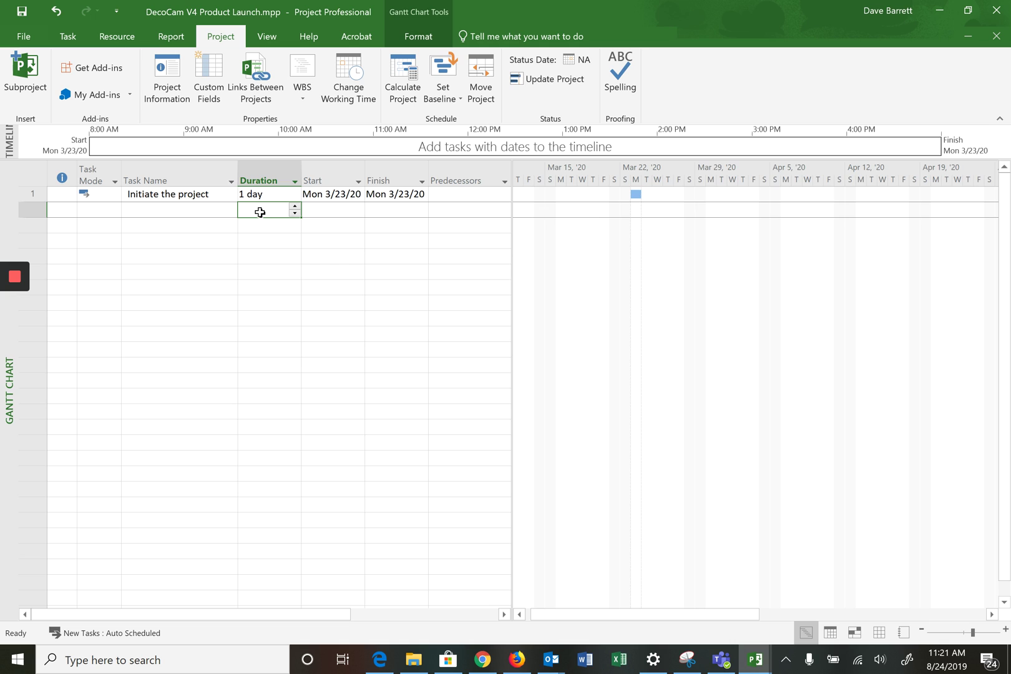
# Enter "Plan the project" as the second task name, in the row below "Initiate the project"
pyautogui.press('Left')
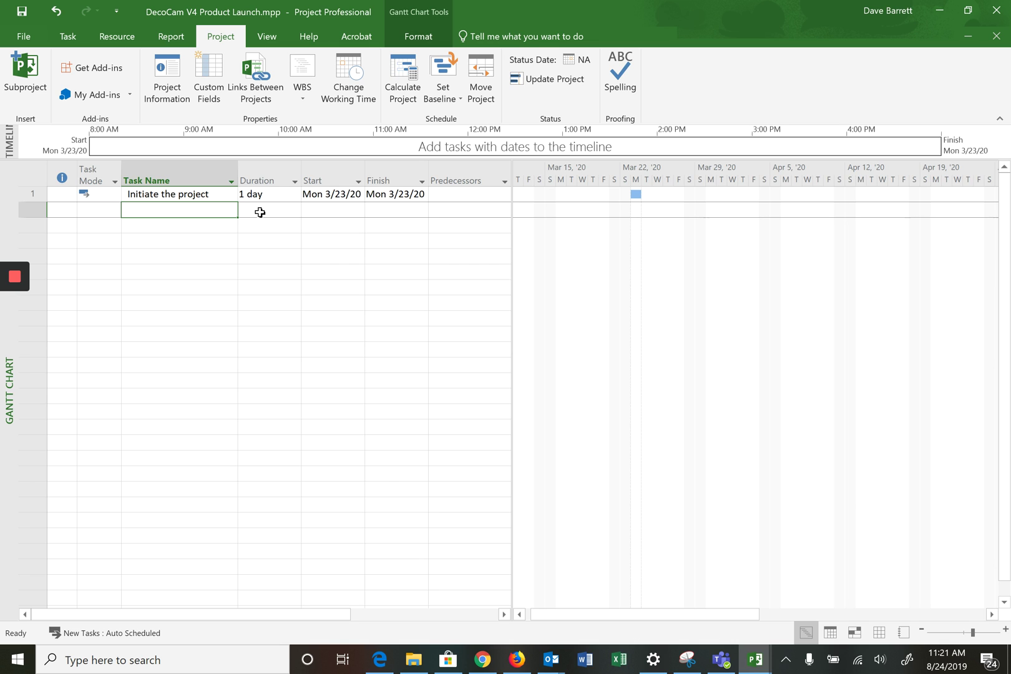
pyautogui.write('Plan the proje')
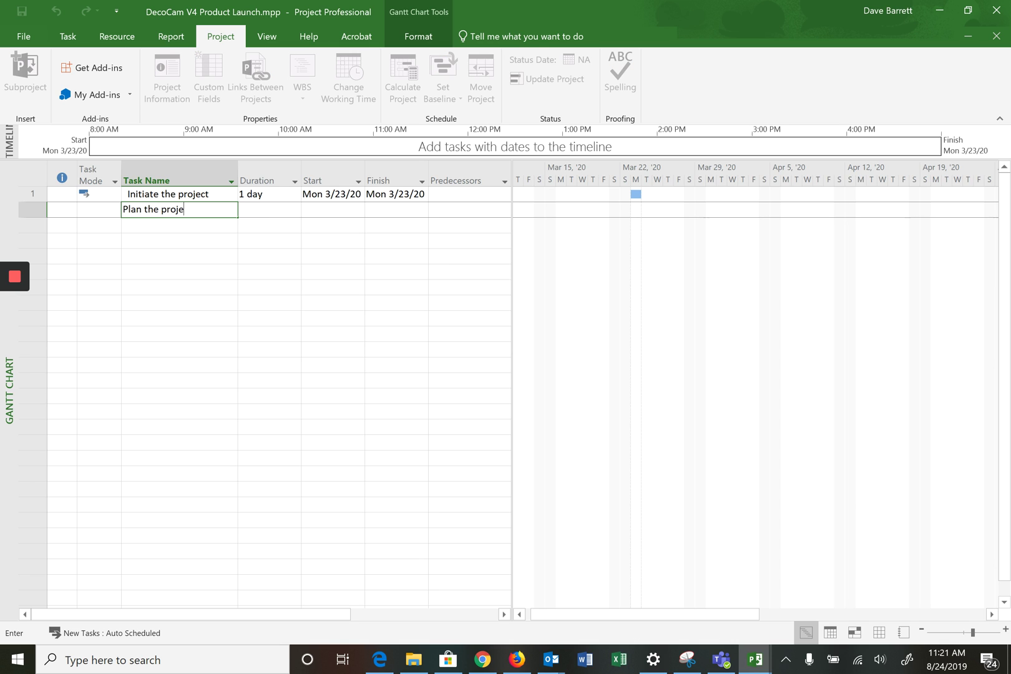
pyautogui.write('ct')
# Set the duration of the "Plan the project" task to 7 days
pyautogui.click(259, 211)
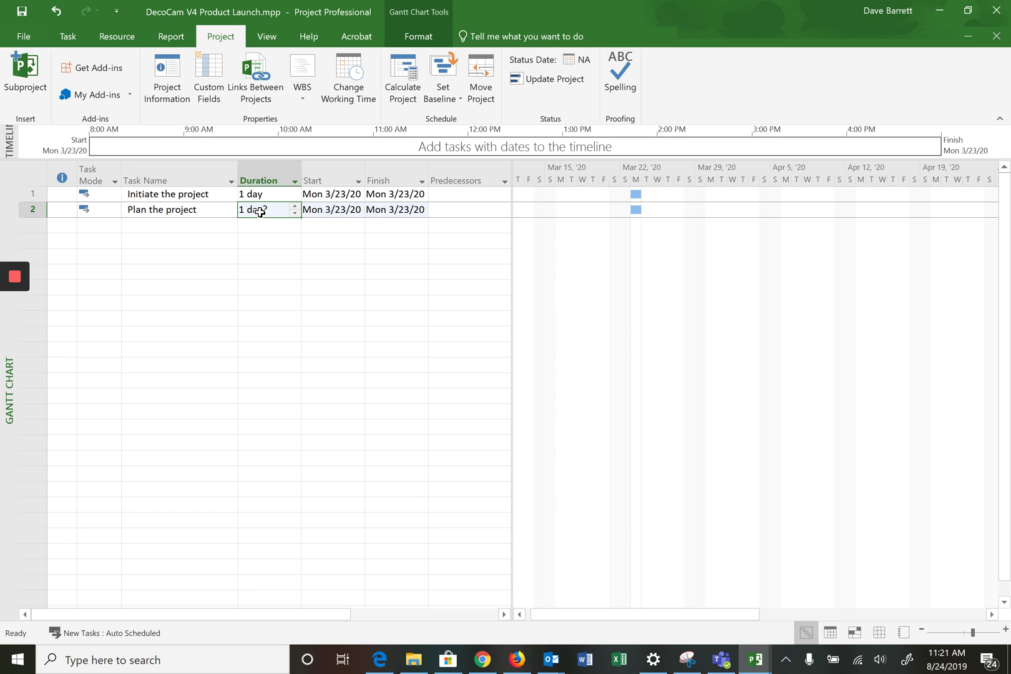
pyautogui.click(296, 210)
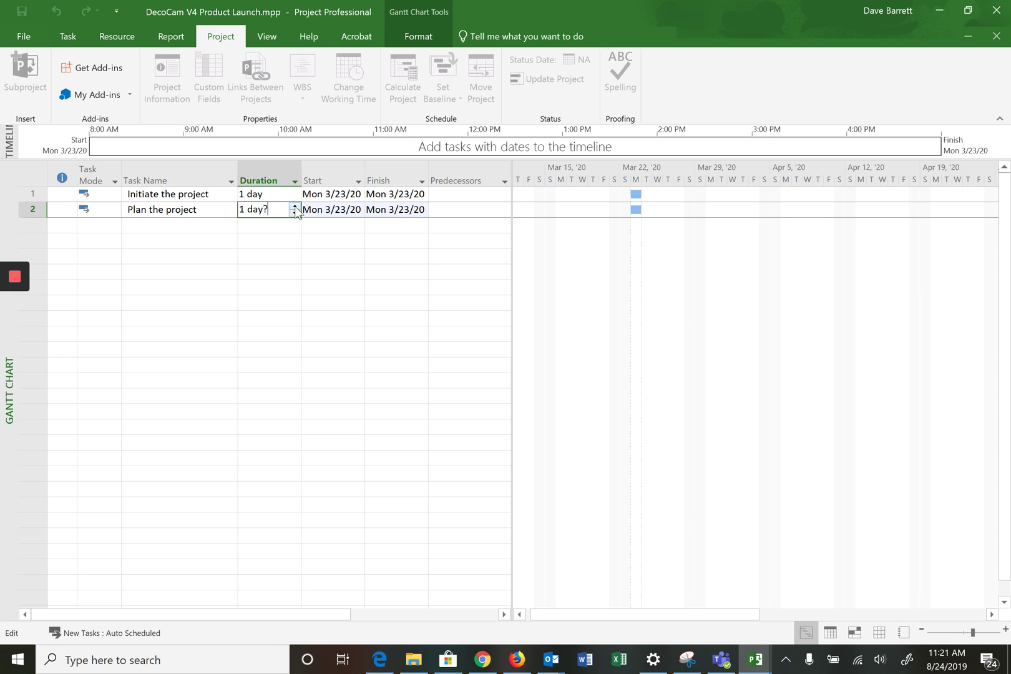
pyautogui.click(295, 206)
pyautogui.click(295, 206)
pyautogui.click(294, 206)
pyautogui.click(295, 206)
pyautogui.click(295, 206)
pyautogui.click(294, 206)
pyautogui.click(275, 241)
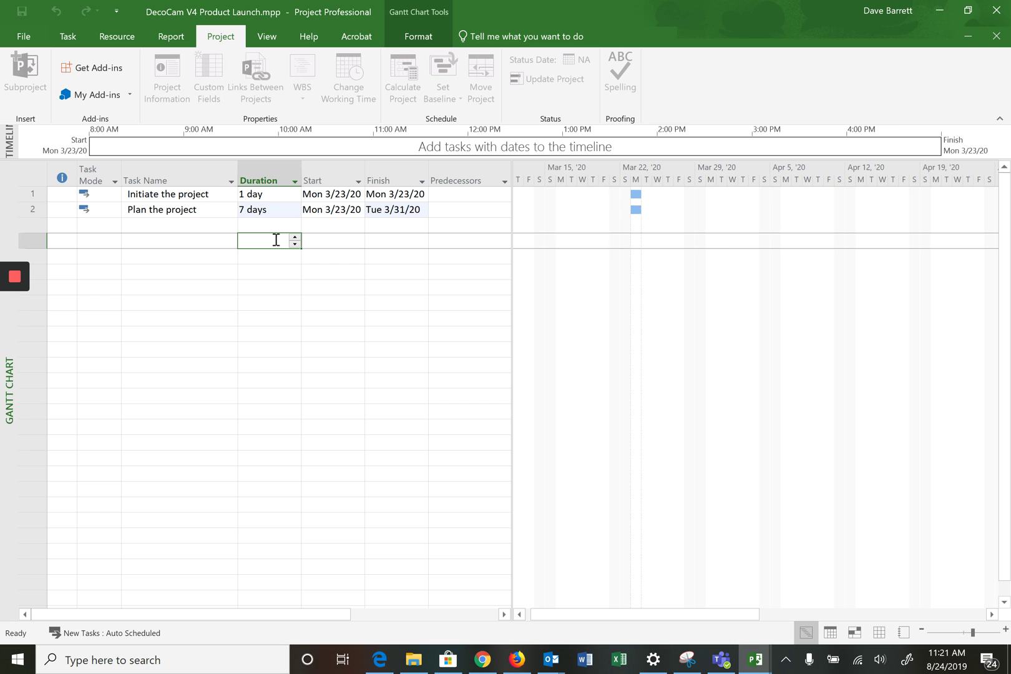
pyautogui.click(262, 211)
pyautogui.write('7')
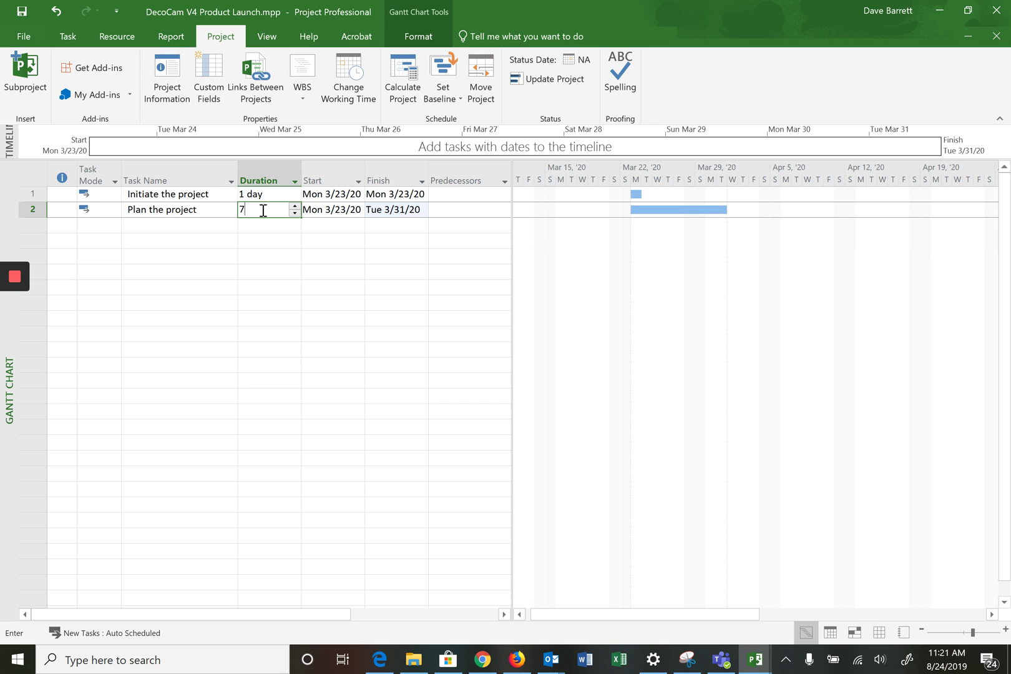
pyautogui.press('Return')
# Add the task "Create sign graphics/text" below "Plan the project" with a duration of 3 days
pyautogui.click(167, 223)
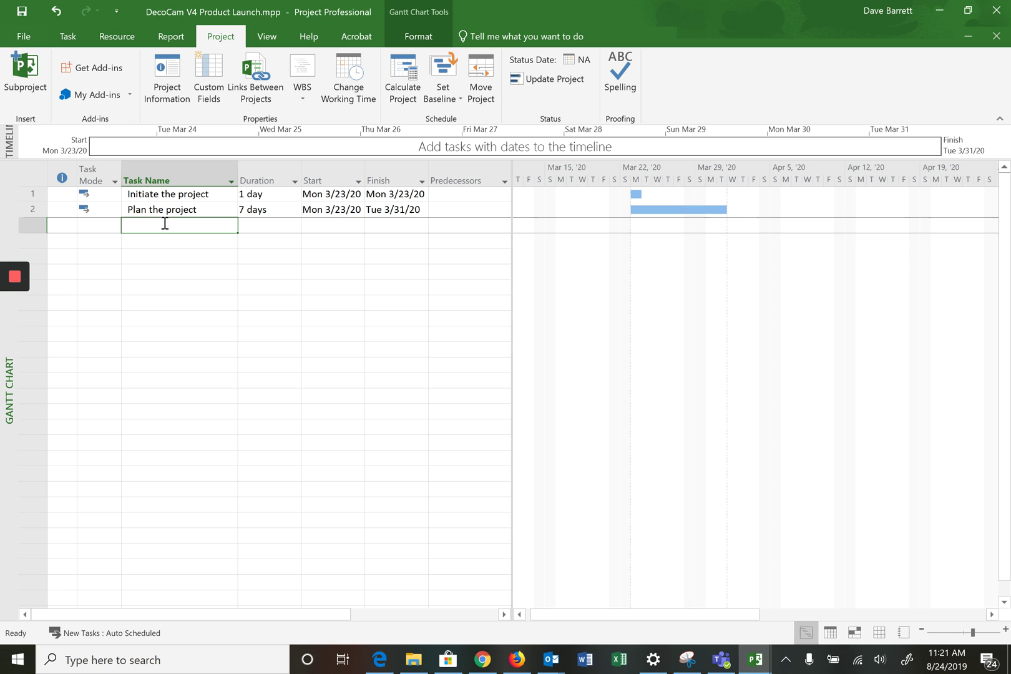
pyautogui.write('Create sign graphics')
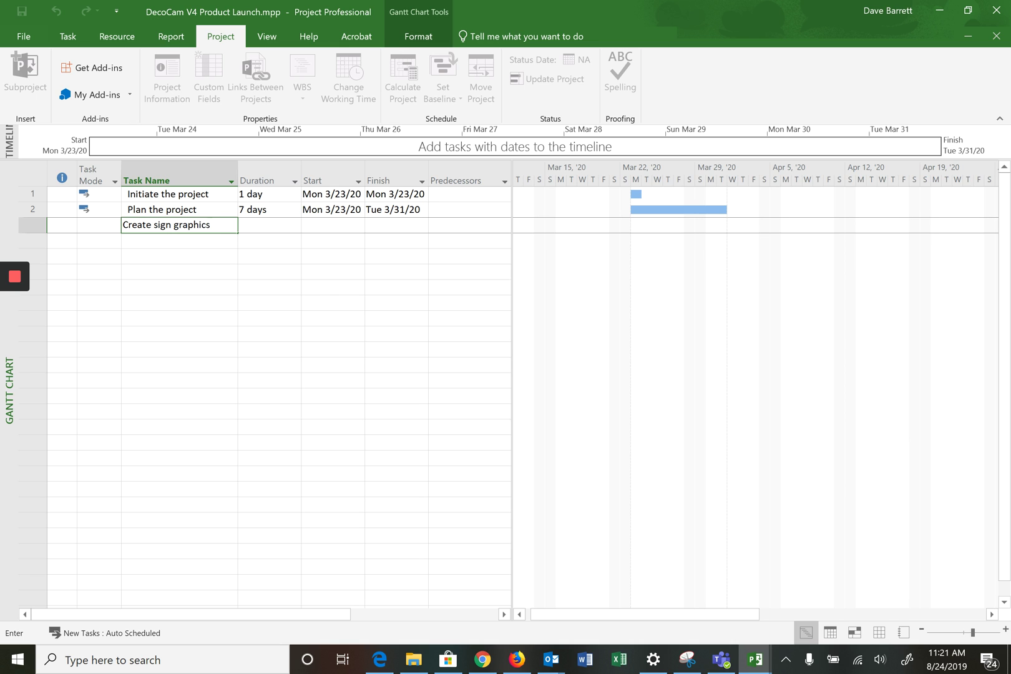
pyautogui.write('/text')
pyautogui.press('Tab')
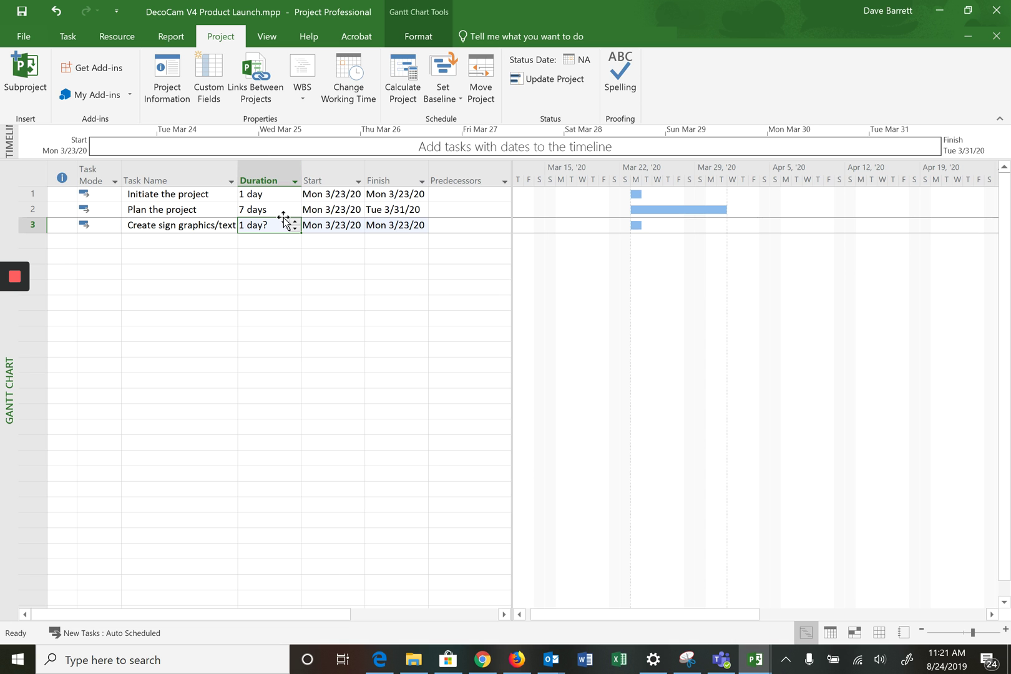
pyautogui.write('3')
pyautogui.press('Return')
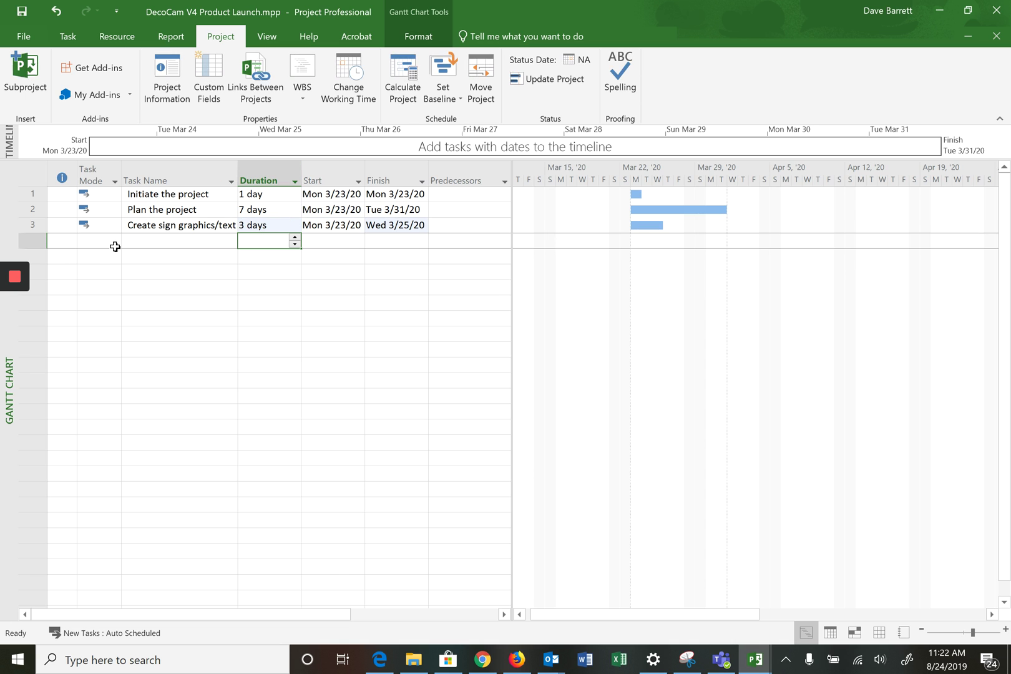
# Add the task "Order banner stands" in the next empty row with a duration of 1 day
pyautogui.click(142, 239)
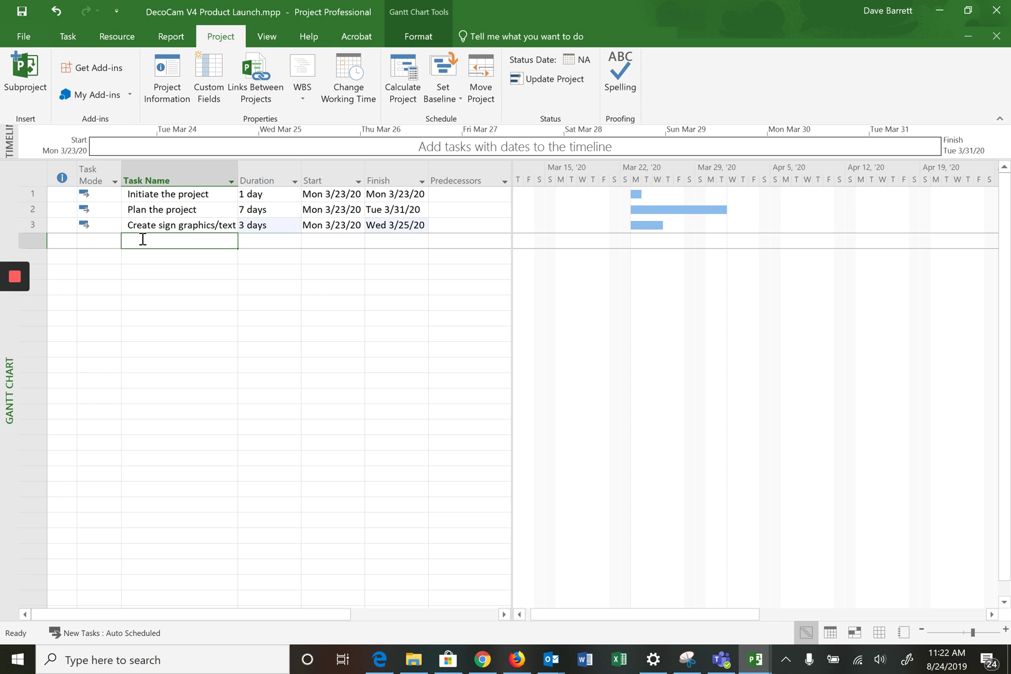
pyautogui.write('Ord')
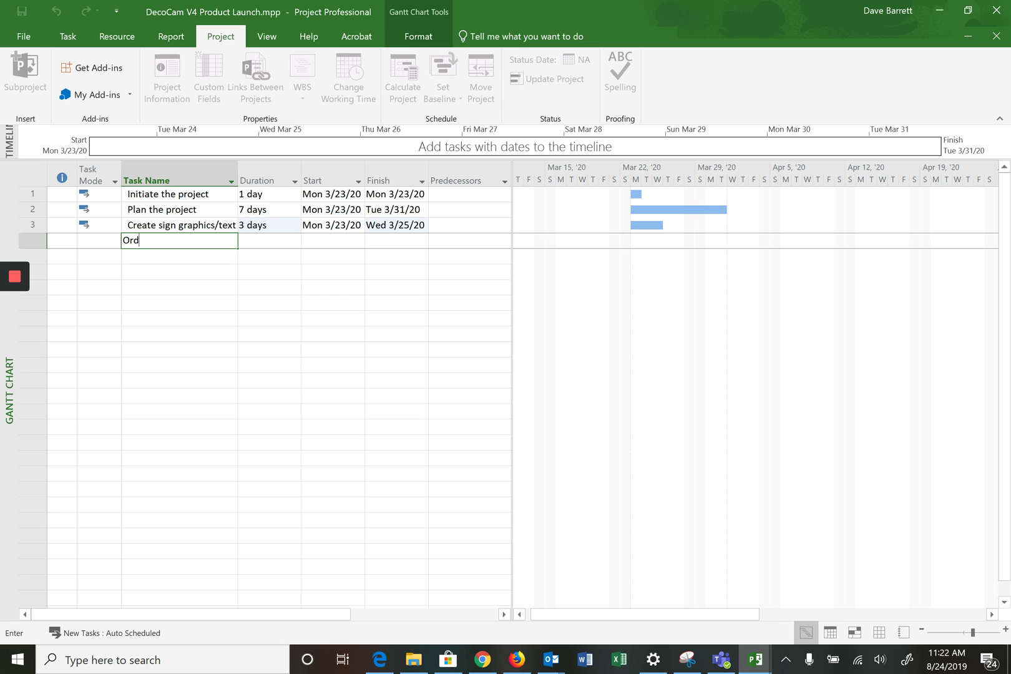
pyautogui.write('er banner stands')
pyautogui.press('Tab')
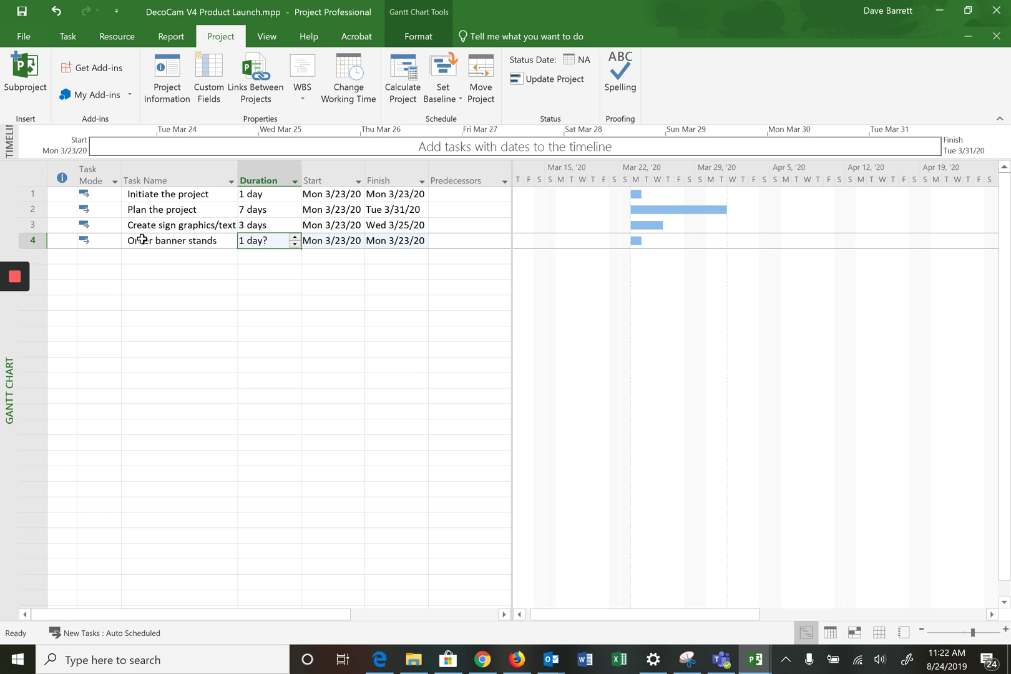
pyautogui.write('1')
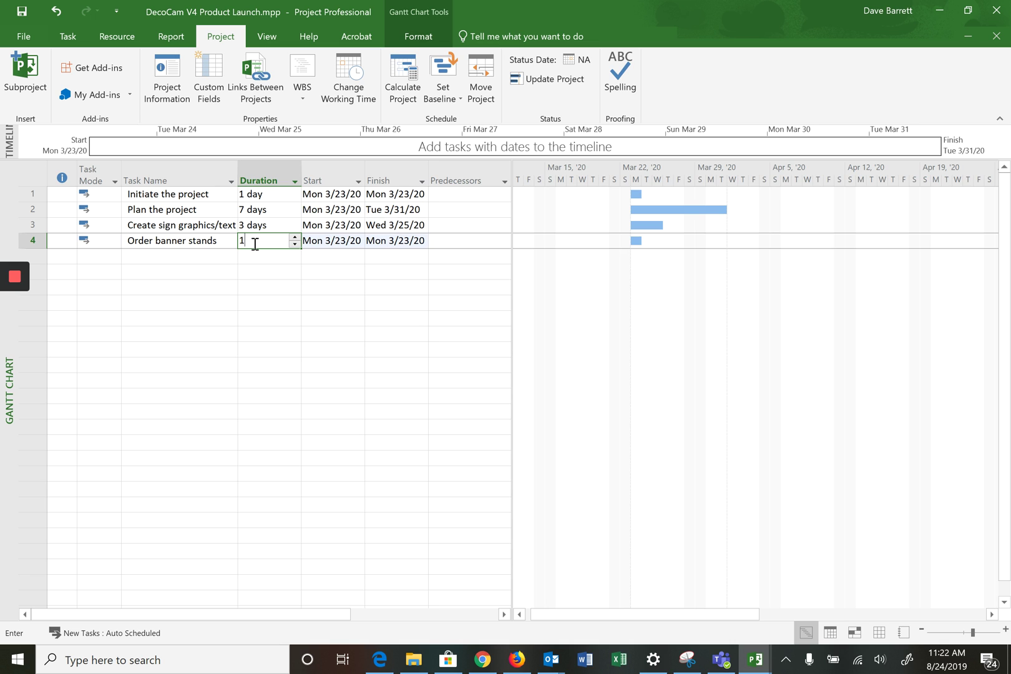
pyautogui.write(' day')
pyautogui.press('Return')
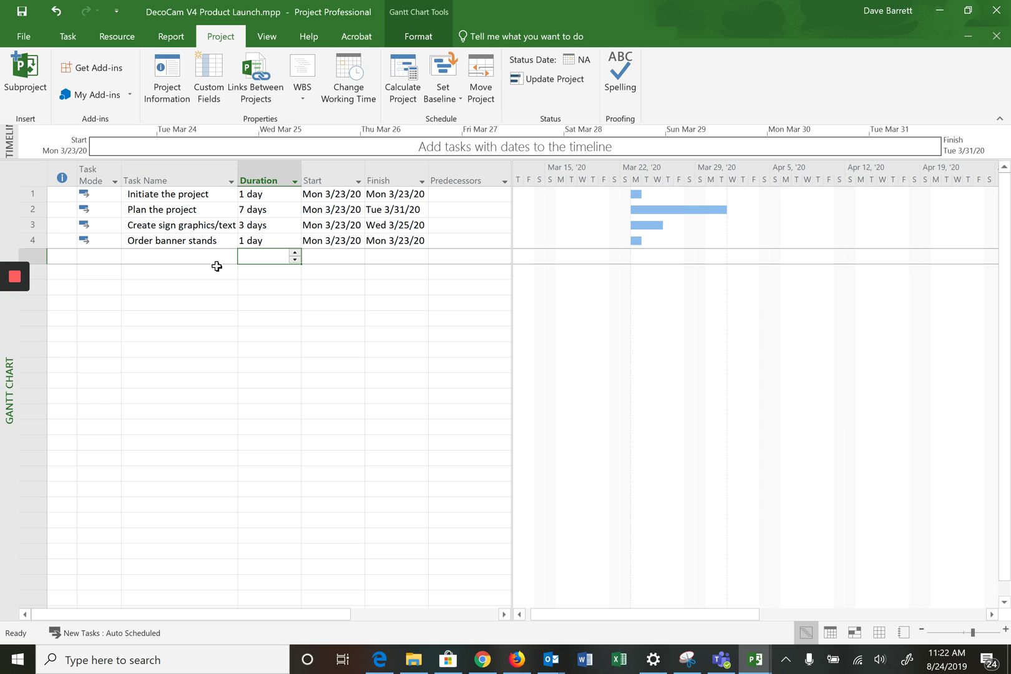
# Enter "Create holographic cards" and "Order cards" as the next two task names below "Order banner stands"
pyautogui.click(198, 258)
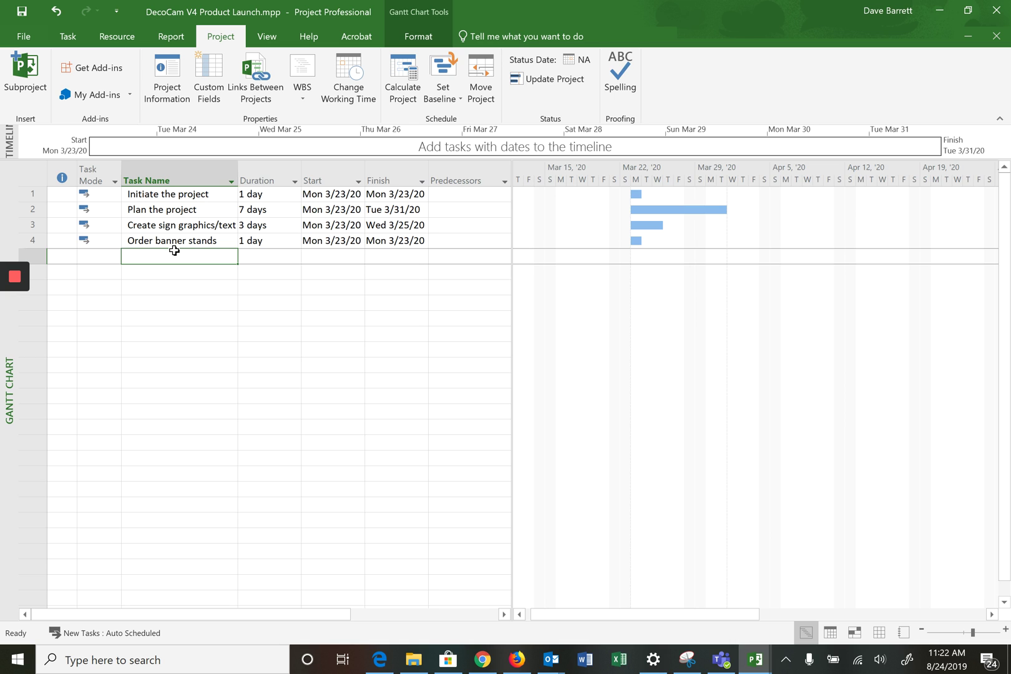
pyautogui.write('Create ')
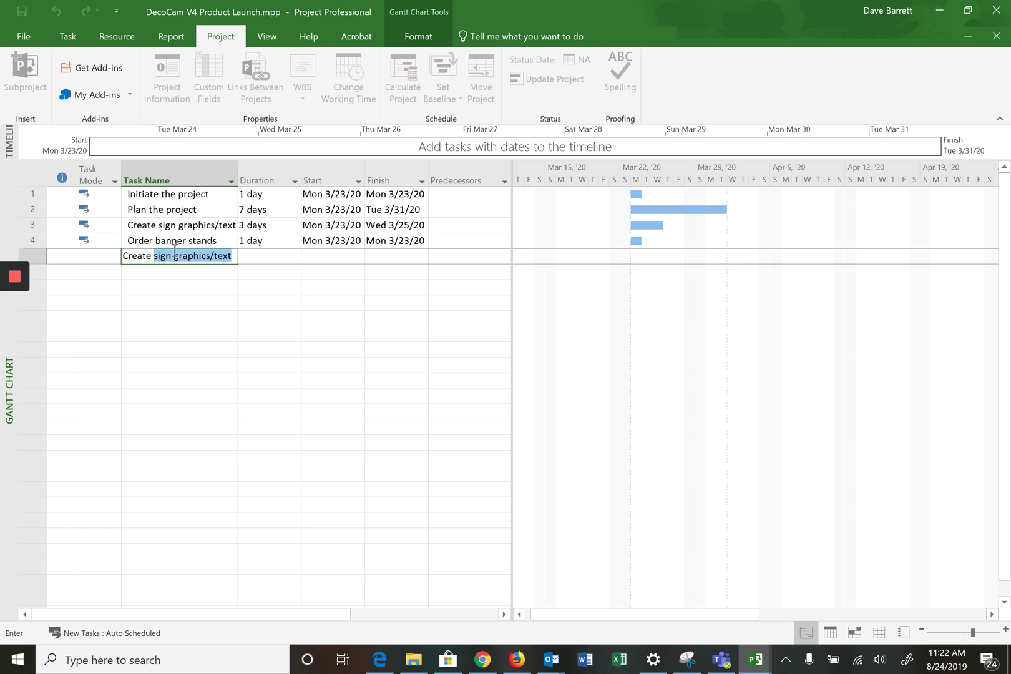
pyautogui.write('holographic')
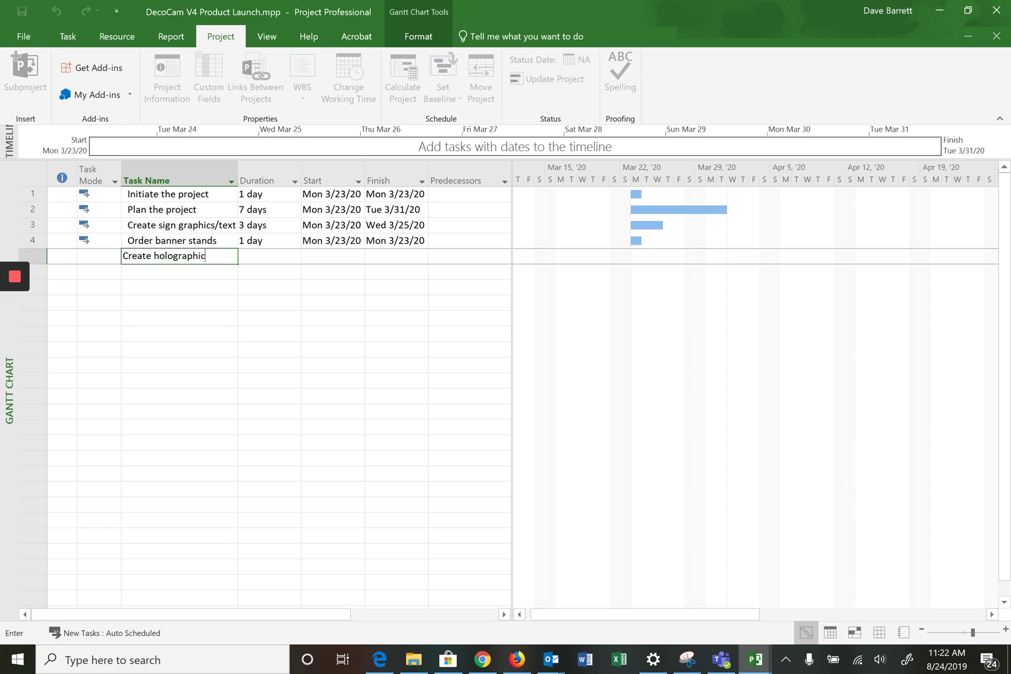
pyautogui.write(' cars')
pyautogui.press('BackSpace')
pyautogui.write('ds')
pyautogui.press('Return')
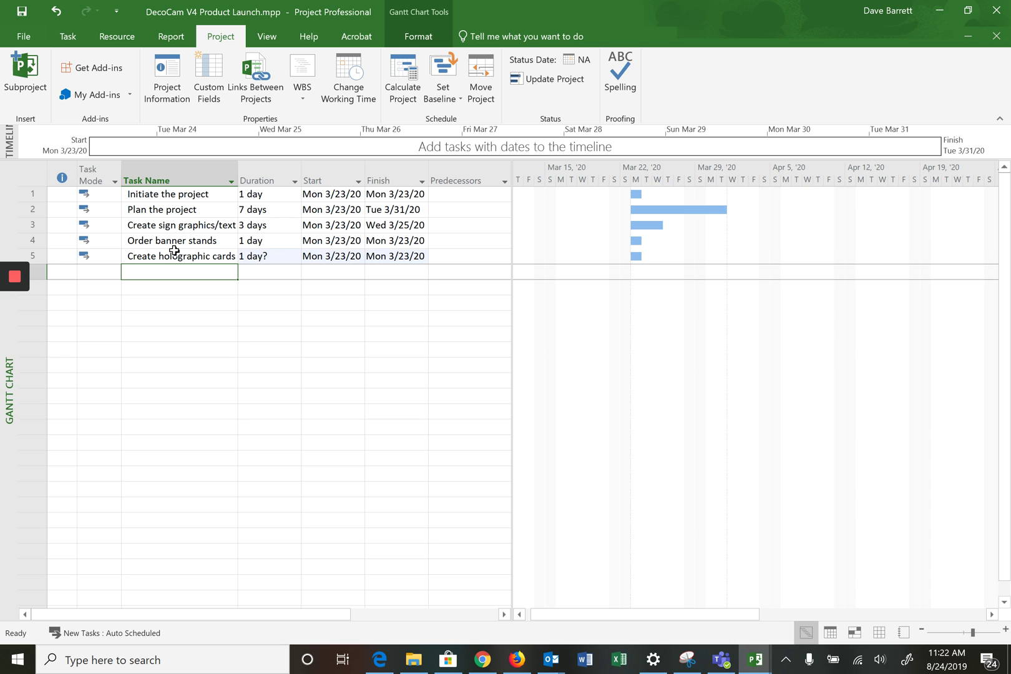
pyautogui.write('Order cards')
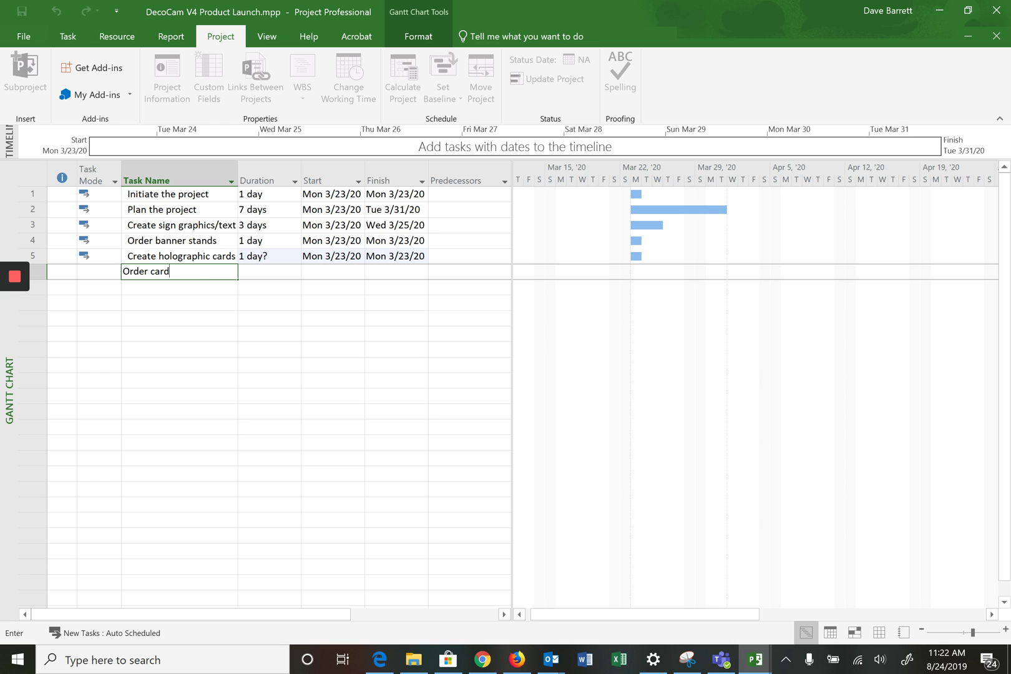
pyautogui.press('Return')
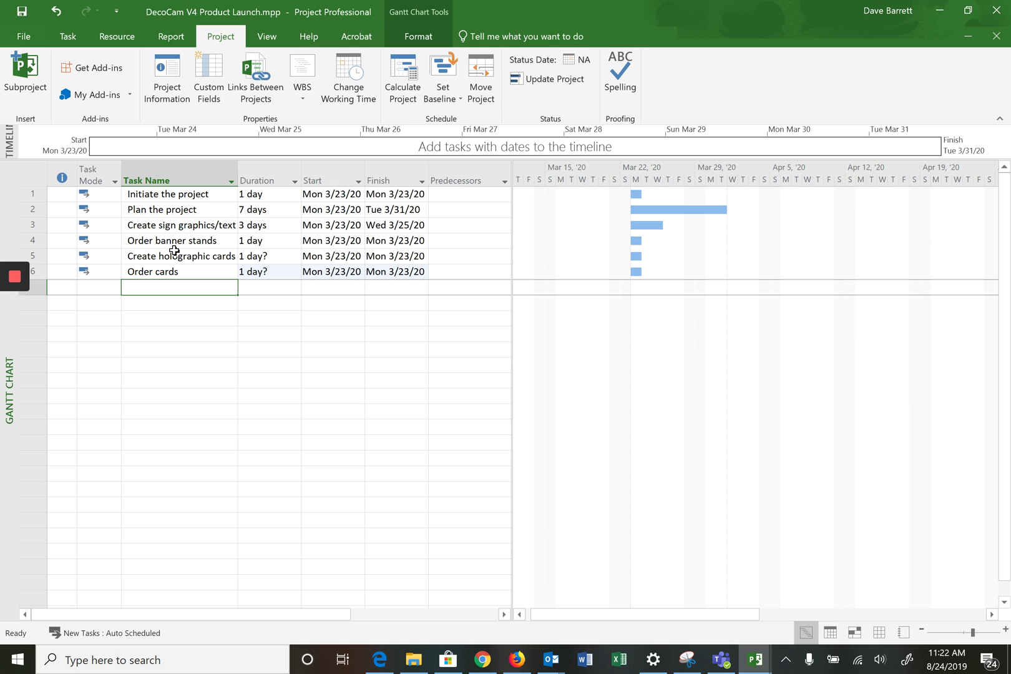
# Set the duration of "Create holographic cards" to 2 days and of "Order cards" to 1 day
pyautogui.click(269, 257)
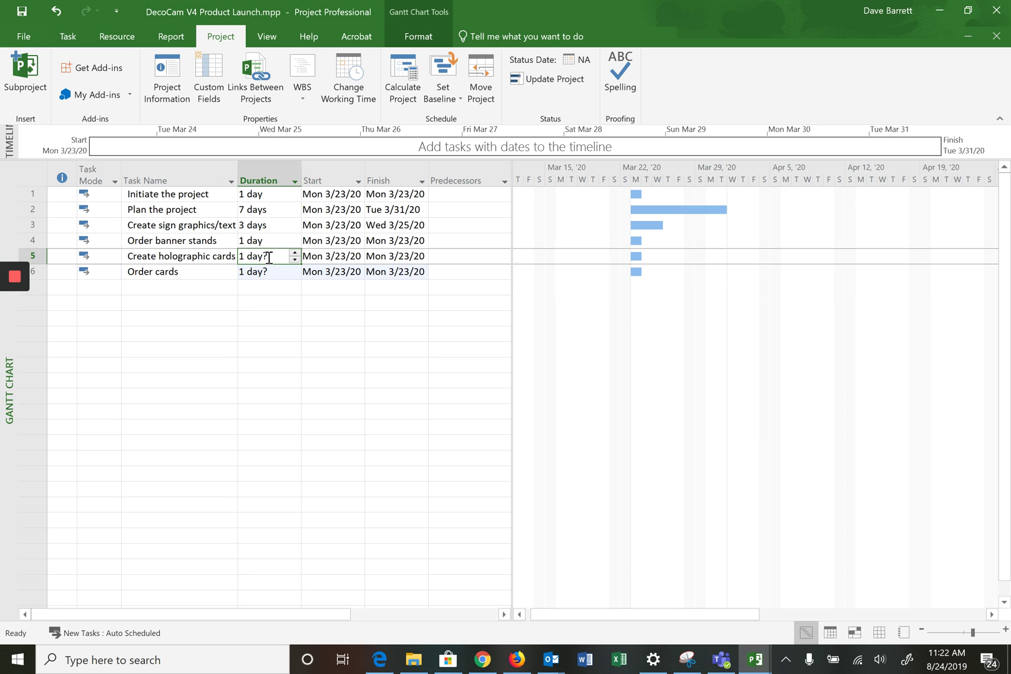
pyautogui.write('2')
pyautogui.press('Return')
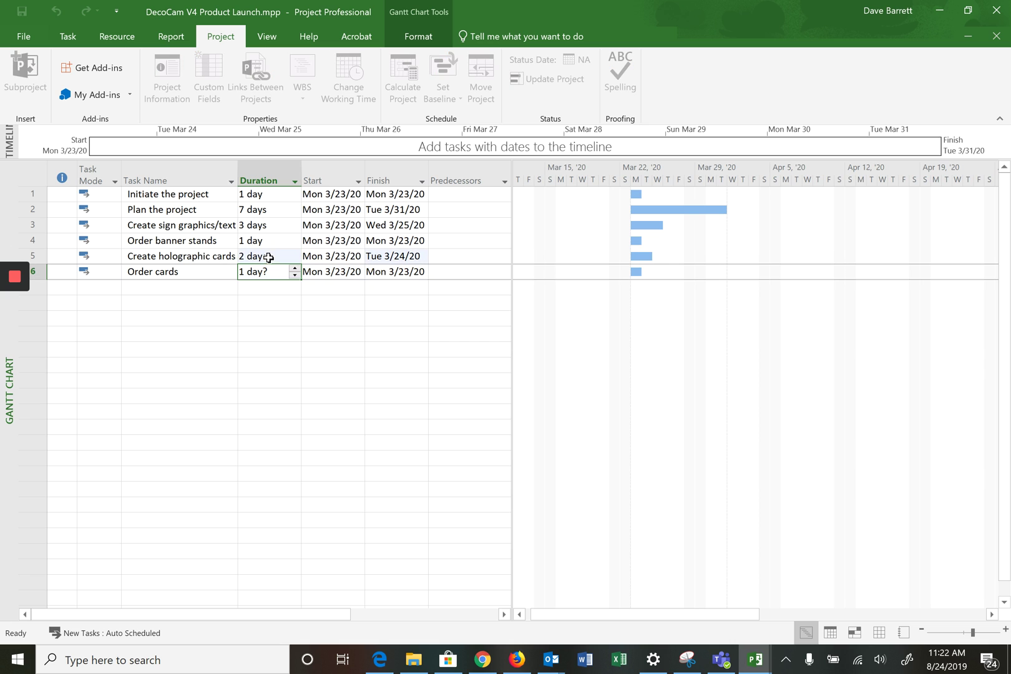
pyautogui.write('1')
pyautogui.press('Return')
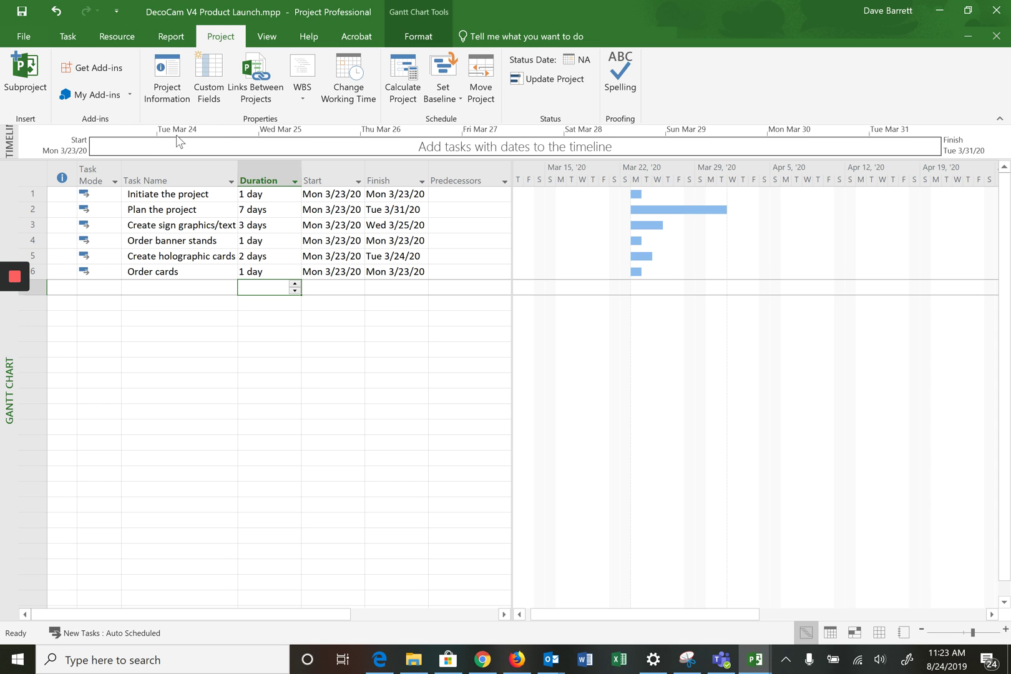
# Show the project summary task and widen the Task Name column to fit the full names
pyautogui.click(417, 39)
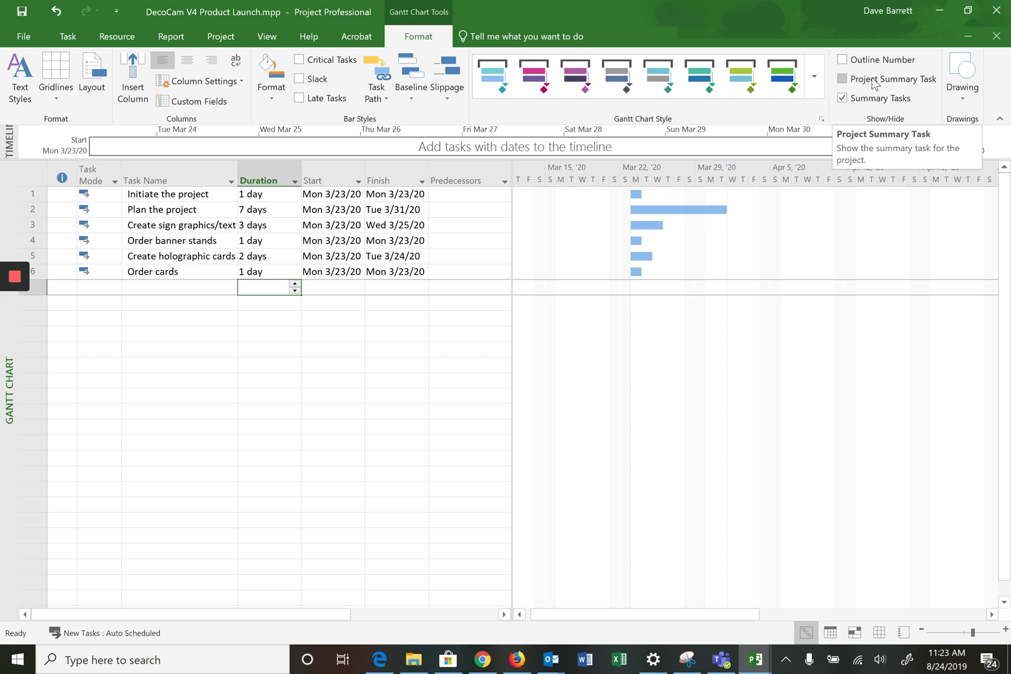
pyautogui.click(843, 79)
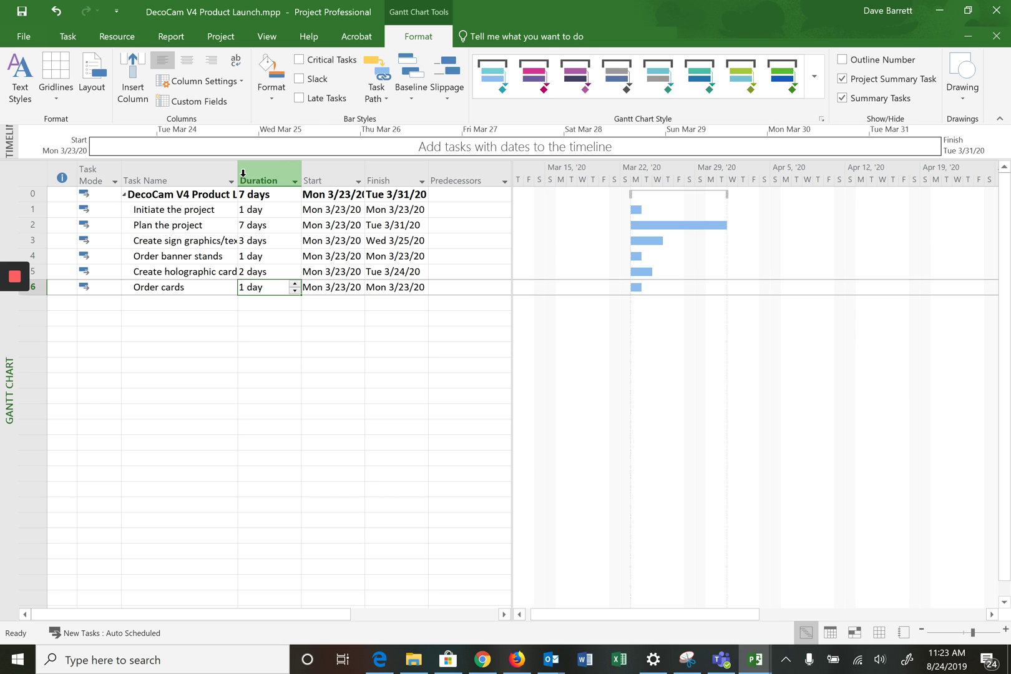
pyautogui.moveTo(238, 171); pyautogui.dragTo(293, 167)
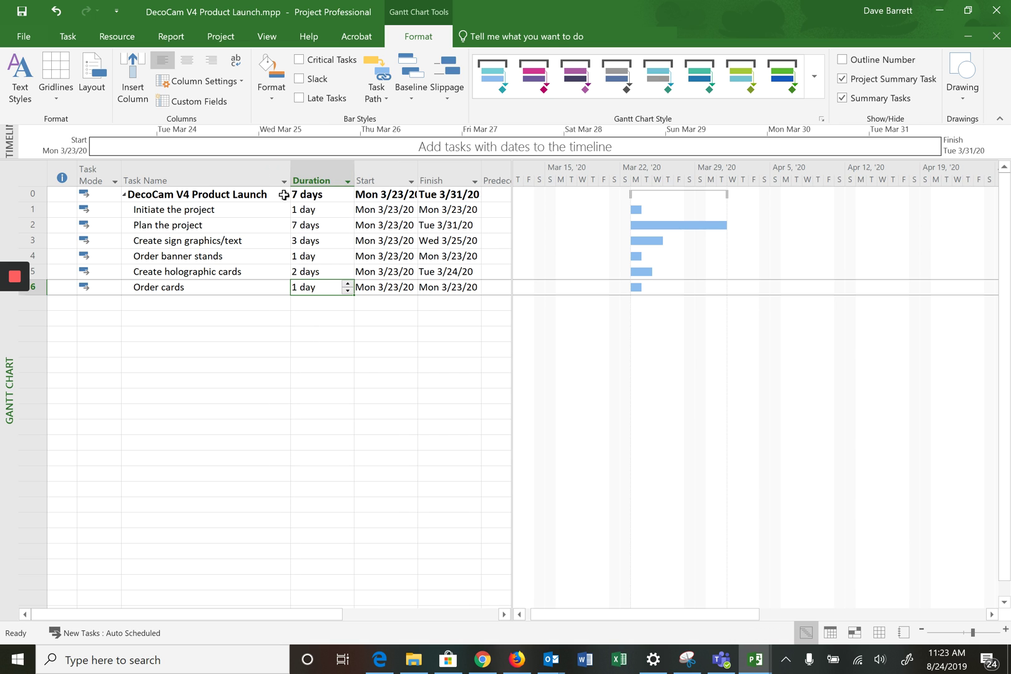
pyautogui.click(164, 196)
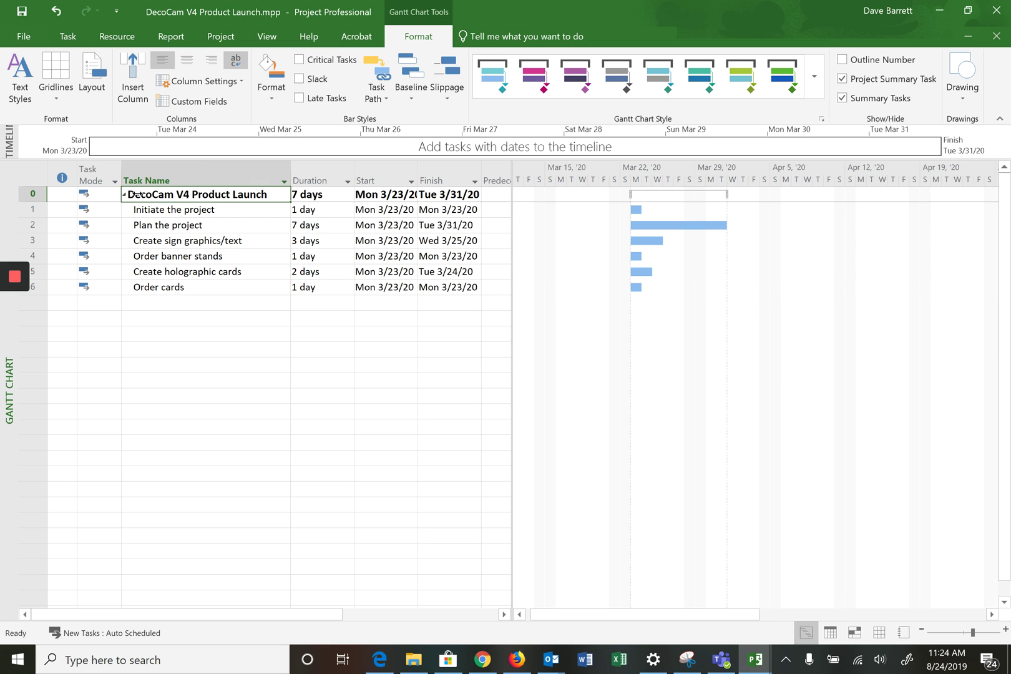
pyautogui.press('F2')
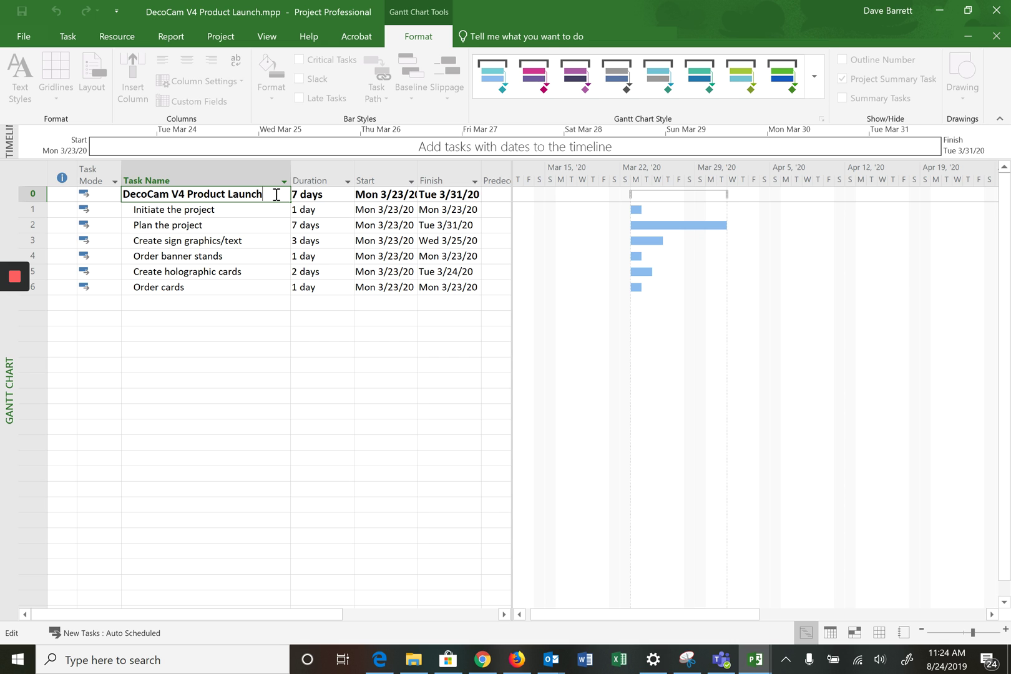
pyautogui.write('Project')
pyautogui.press('BackSpace')
pyautogui.press('BackSpace')
pyautogui.press('BackSpace')
pyautogui.press('BackSpace')
pyautogui.press('BackSpace')
pyautogui.press('BackSpace')
pyautogui.press('BackSpace')
pyautogui.press('BackSpace')
pyautogui.click(244, 210)
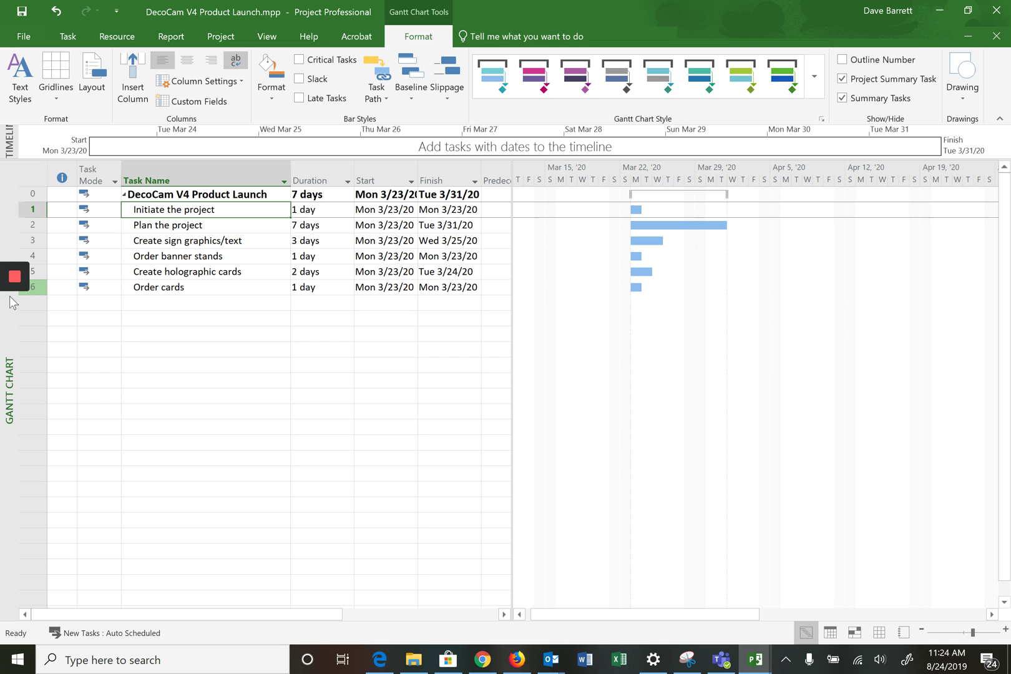
# Insert a new task above "Initiate the project" and name it "Initiating"
pyautogui.click(35, 210)
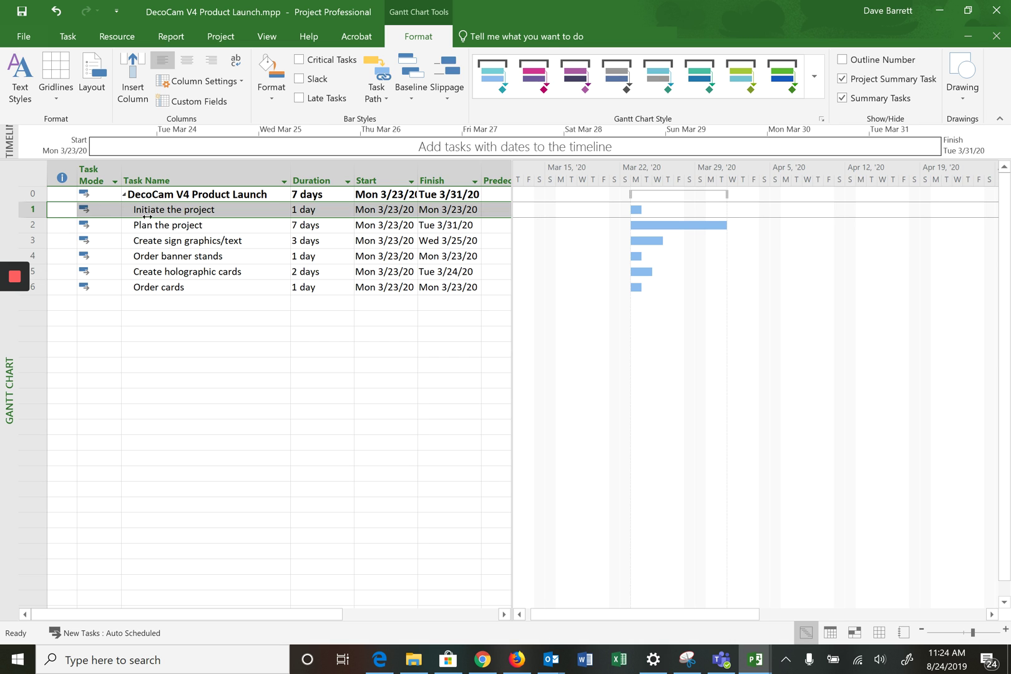
pyautogui.click(75, 44)
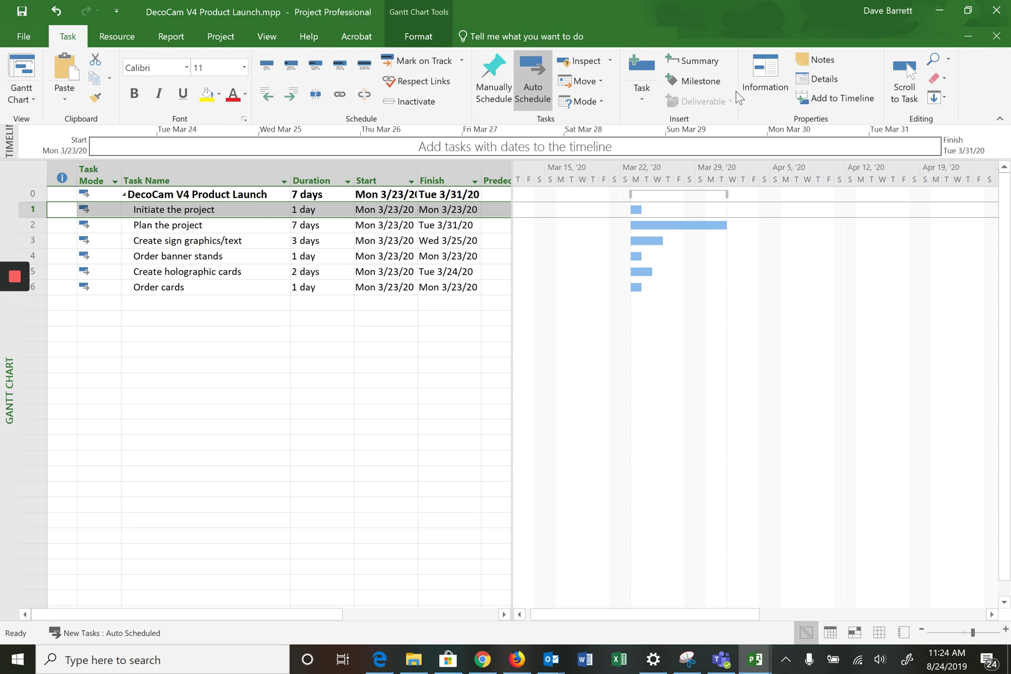
pyautogui.click(646, 92)
pyautogui.click(646, 119)
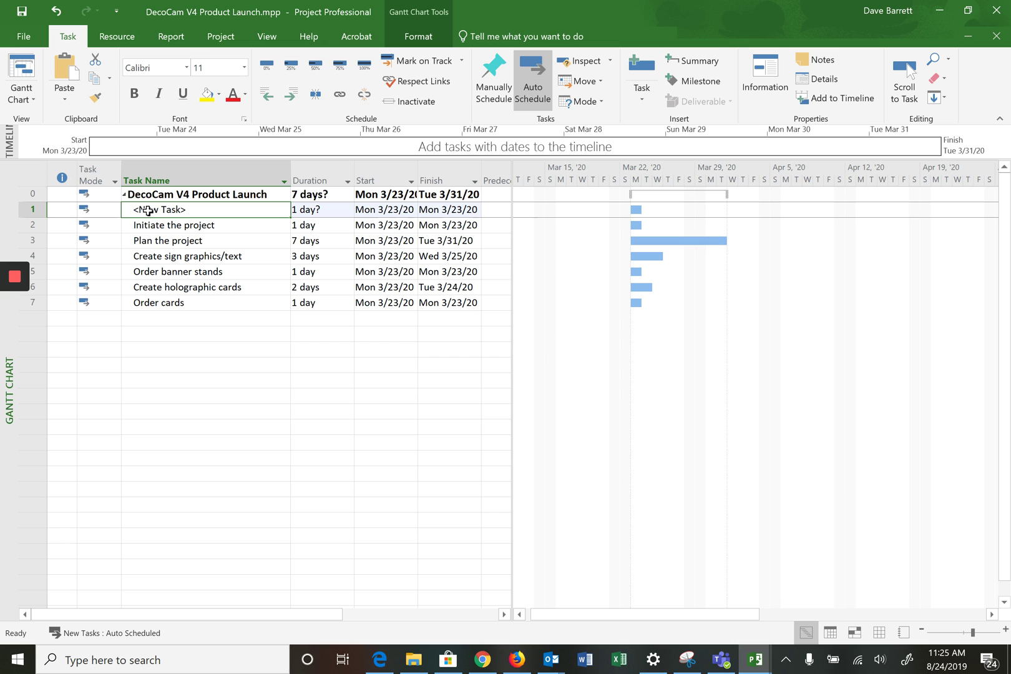
pyautogui.write('Inia')
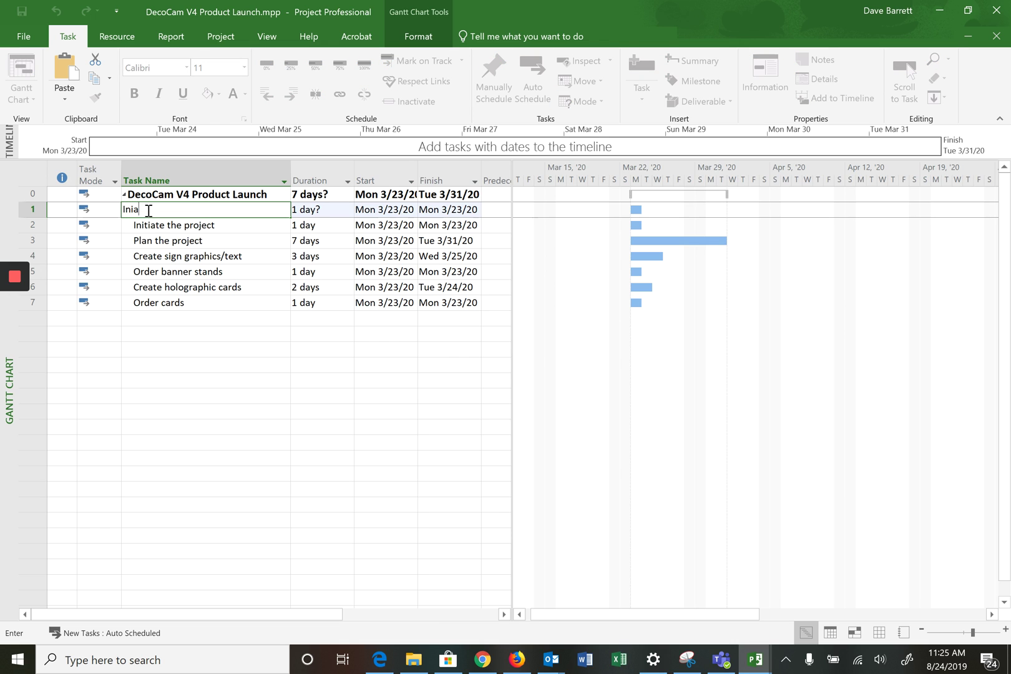
pyautogui.write('ting')
pyautogui.press('BackSpace')
pyautogui.press('BackSpace')
pyautogui.press('BackSpace')
pyautogui.press('BackSpace')
pyautogui.press('BackSpace')
pyautogui.write('tiating')
pyautogui.press('Return')
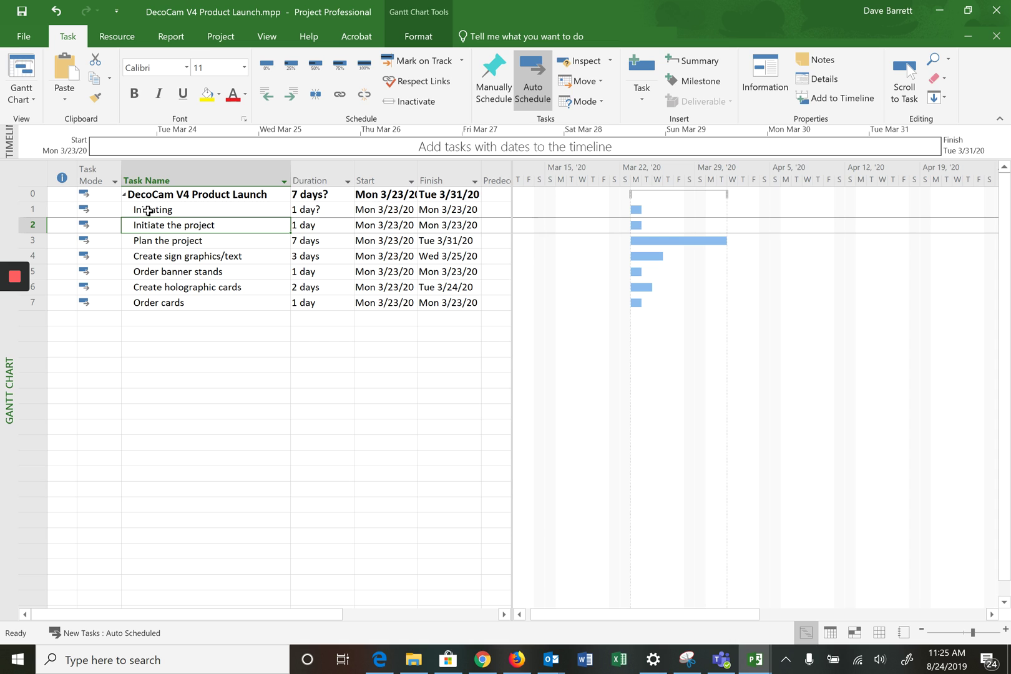
# Indent "Initiate the project" so it becomes a subtask of the "Initiating" phase
pyautogui.click(164, 209)
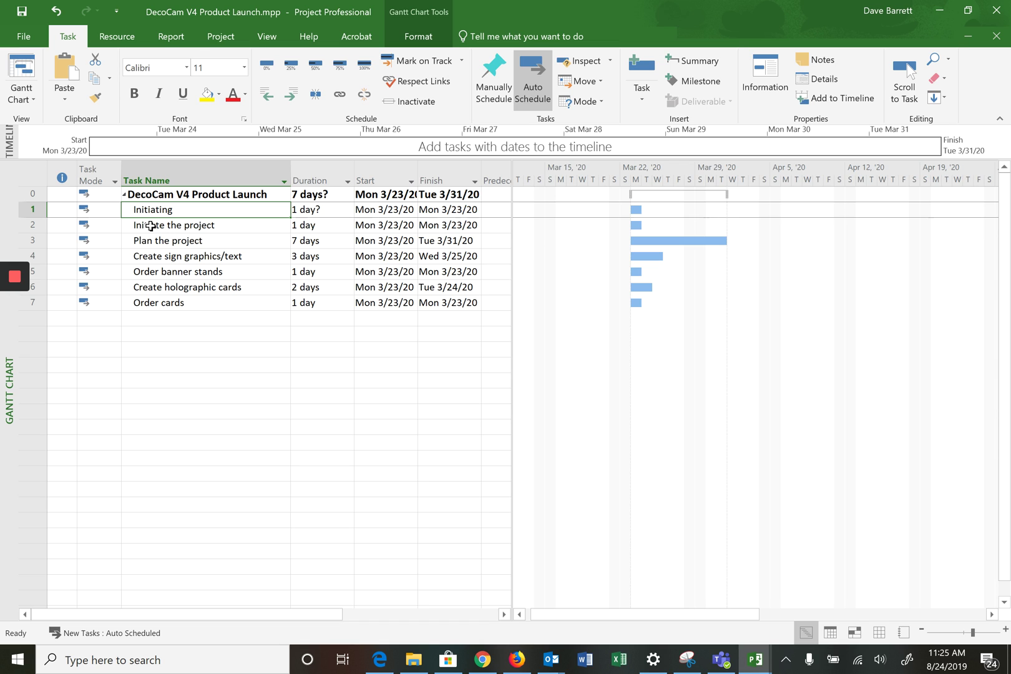
pyautogui.click(150, 225)
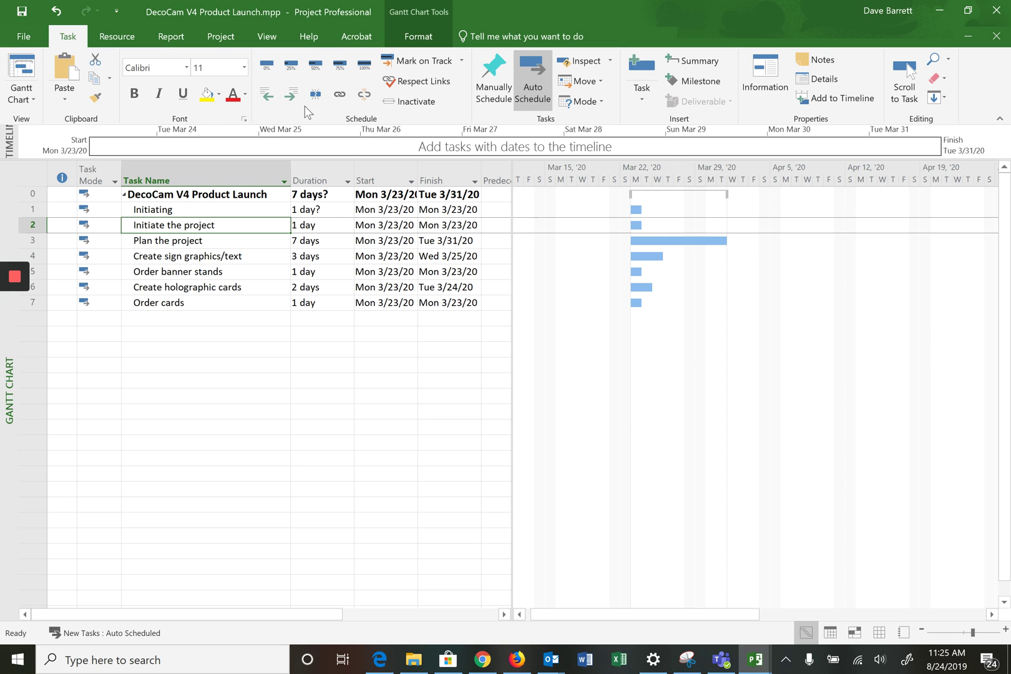
pyautogui.click(289, 96)
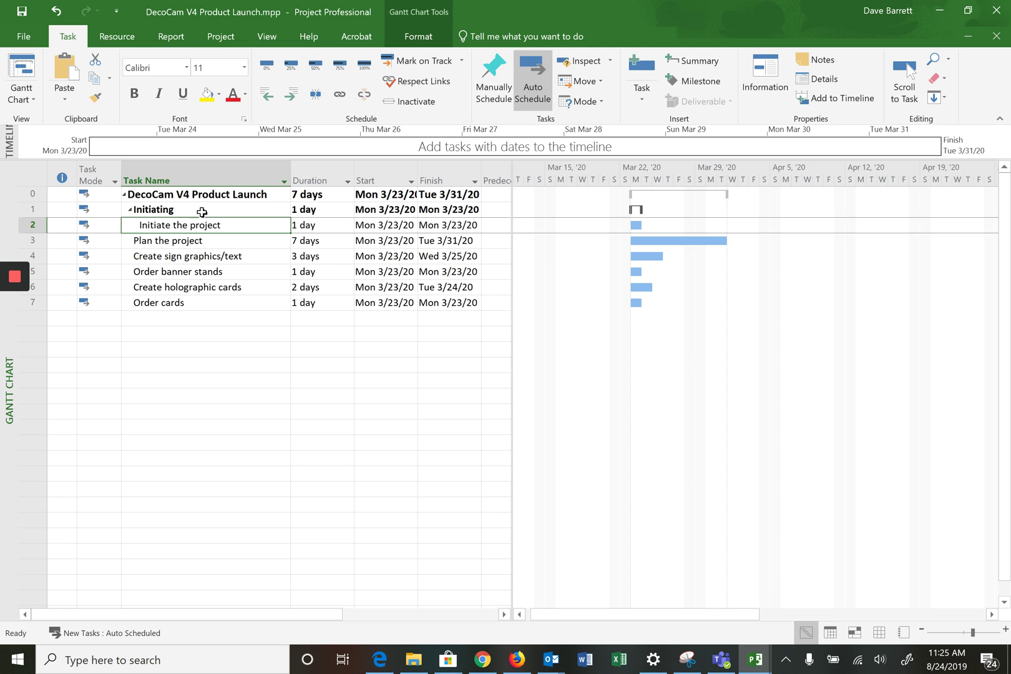
pyautogui.click(182, 212)
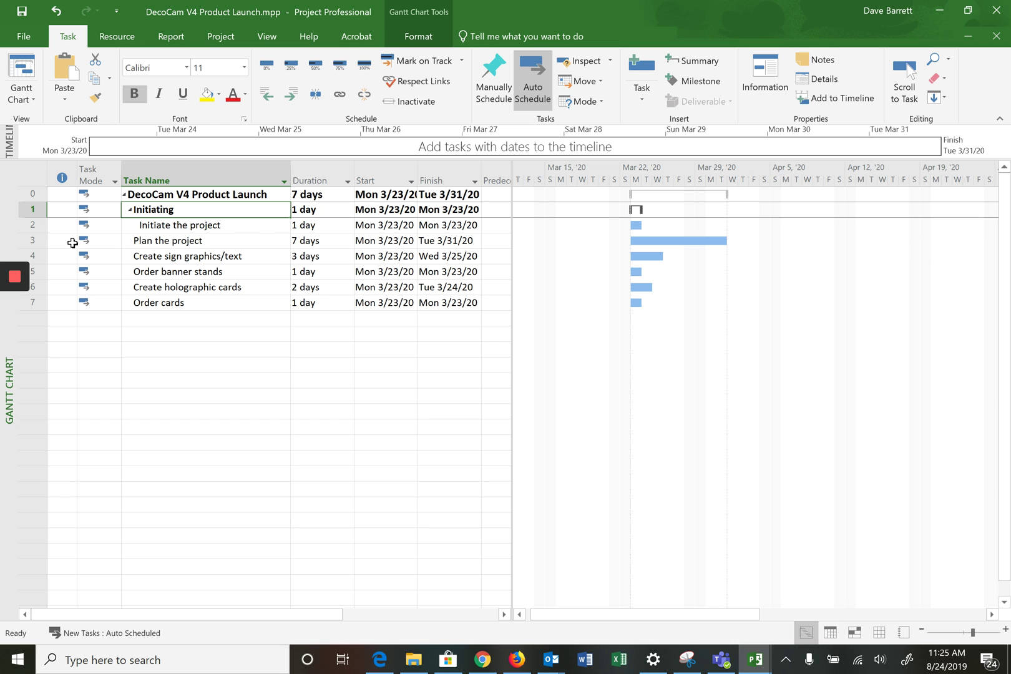
# Insert a new task above "Plan the project" and name it "Planning"
pyautogui.click(36, 241)
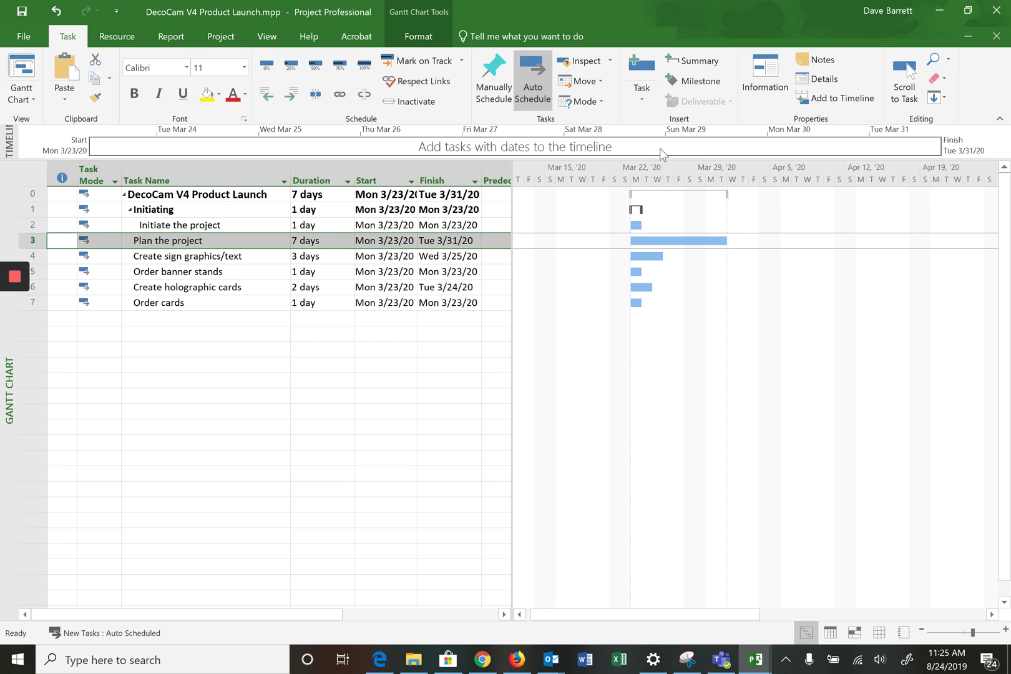
pyautogui.click(643, 101)
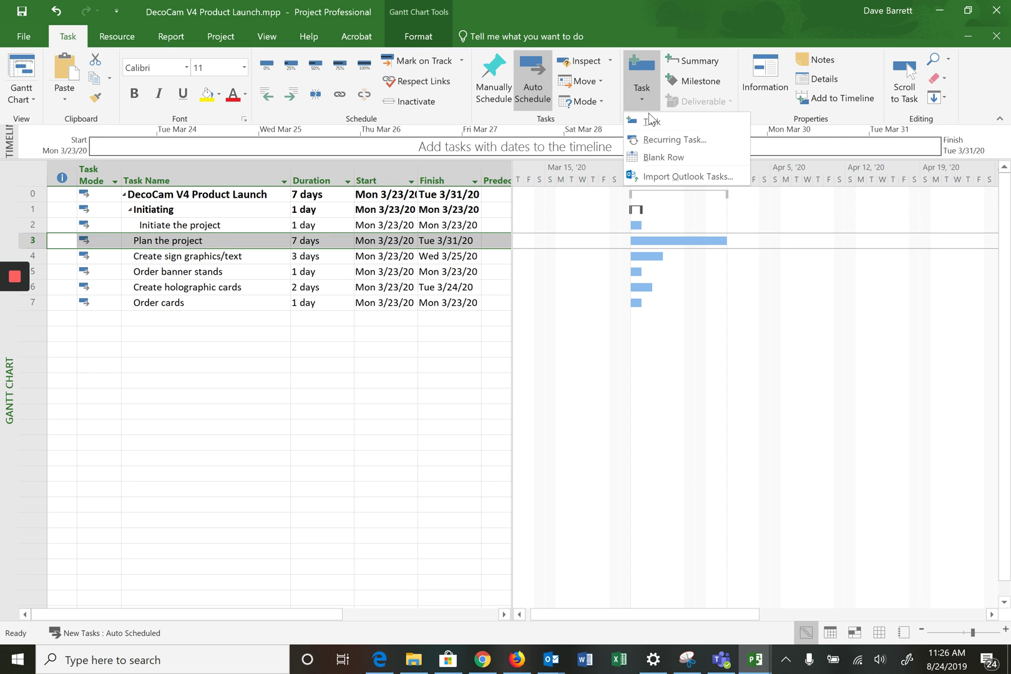
pyautogui.click(652, 123)
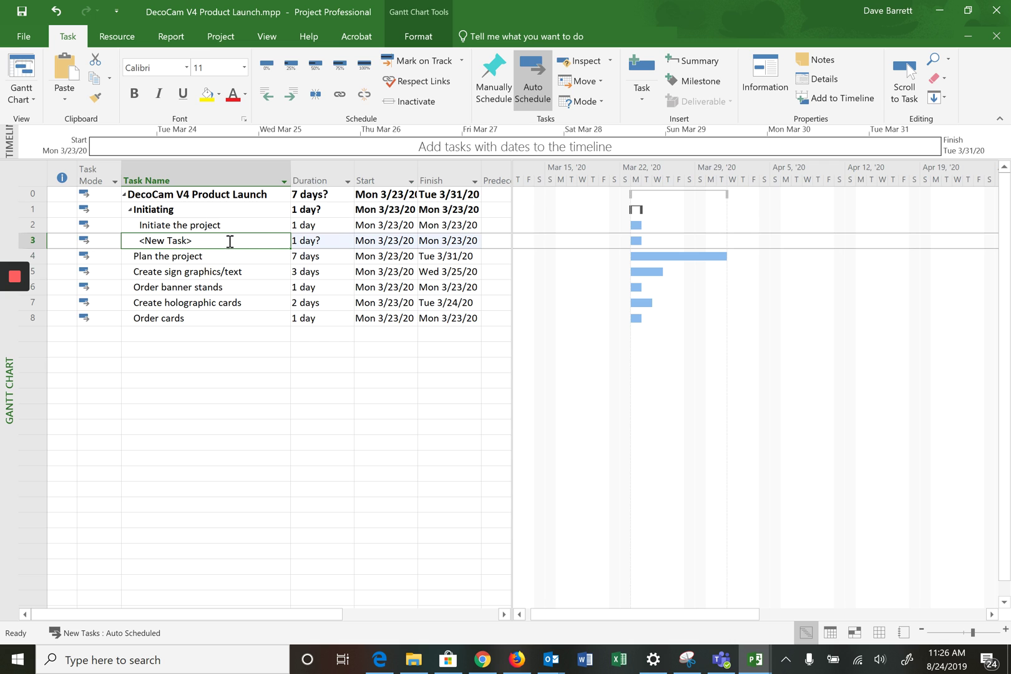
pyautogui.write('Plannin')
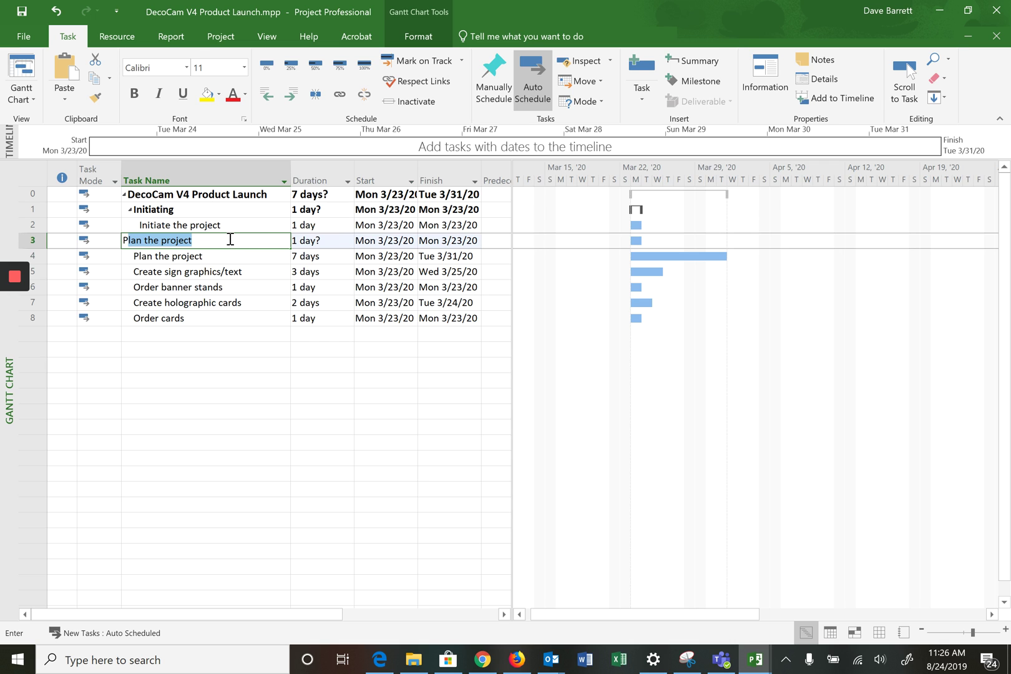
pyautogui.write('g')
pyautogui.press('Return')
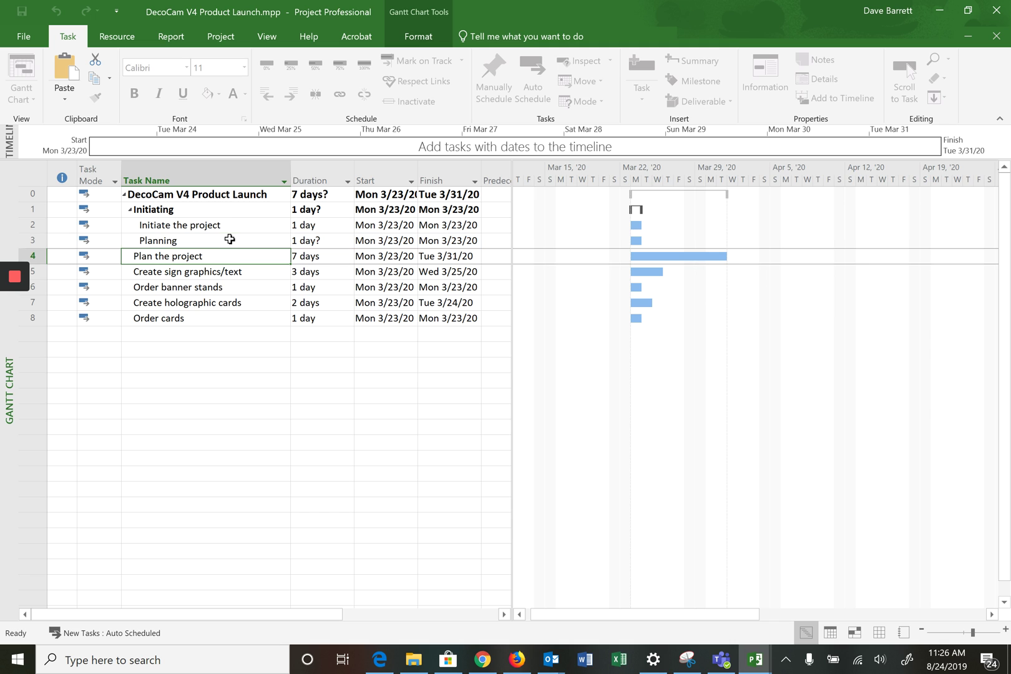
# Outdent "Planning" to the same level as "Initiating" and indent "Plan the project" beneath it
pyautogui.click(186, 241)
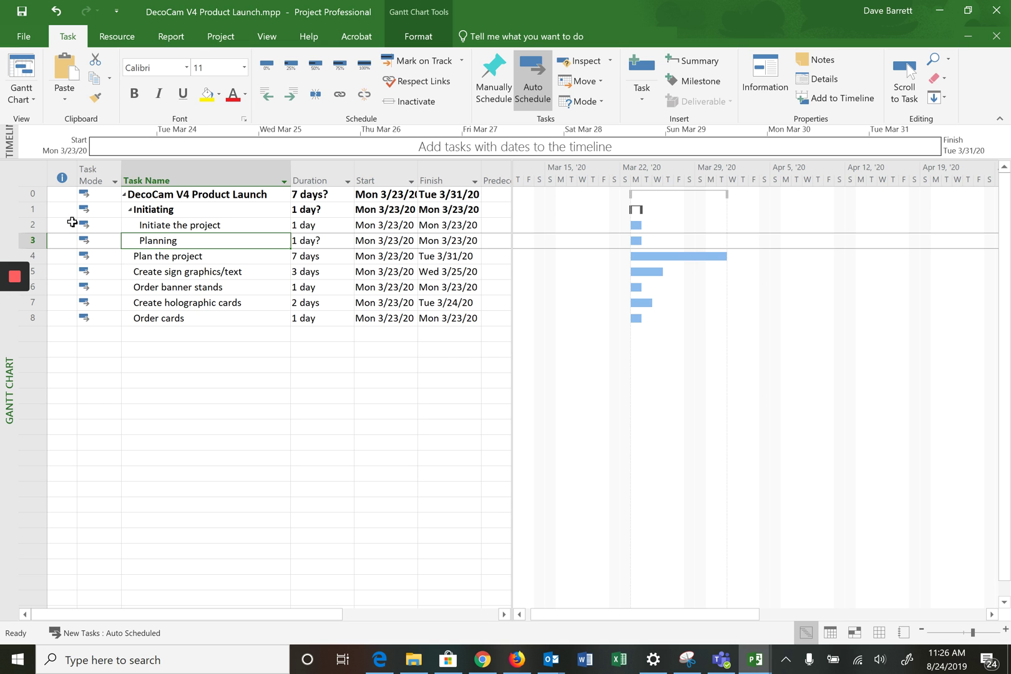
pyautogui.click(266, 99)
pyautogui.click(148, 257)
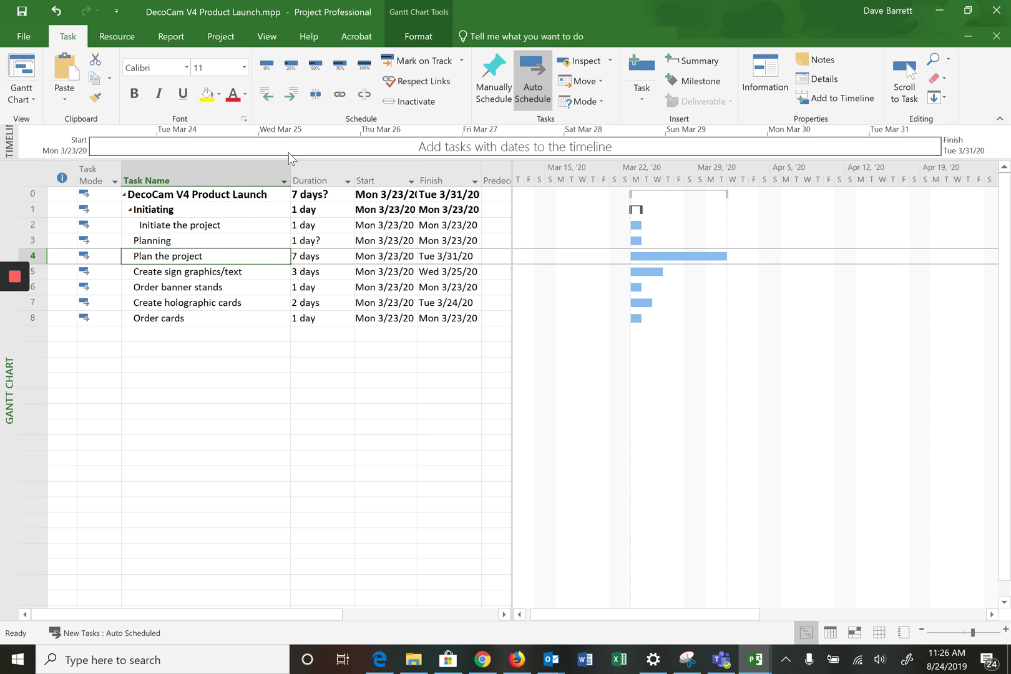
pyautogui.click(292, 97)
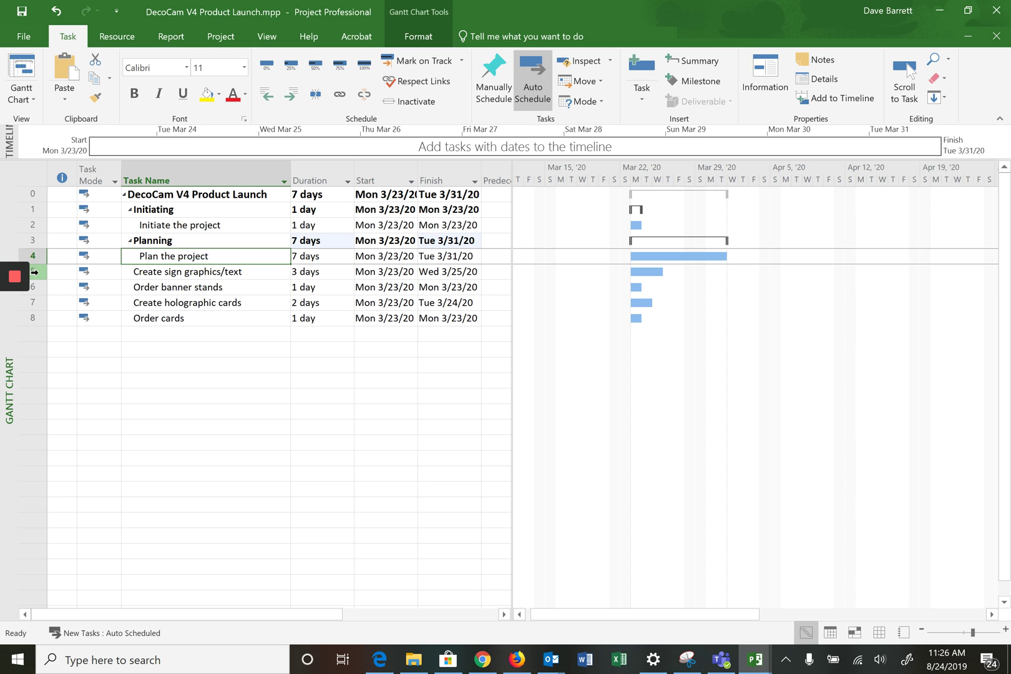
# Insert a new task above "Create sign graphics/text" and name it "Executing"
pyautogui.click(39, 272)
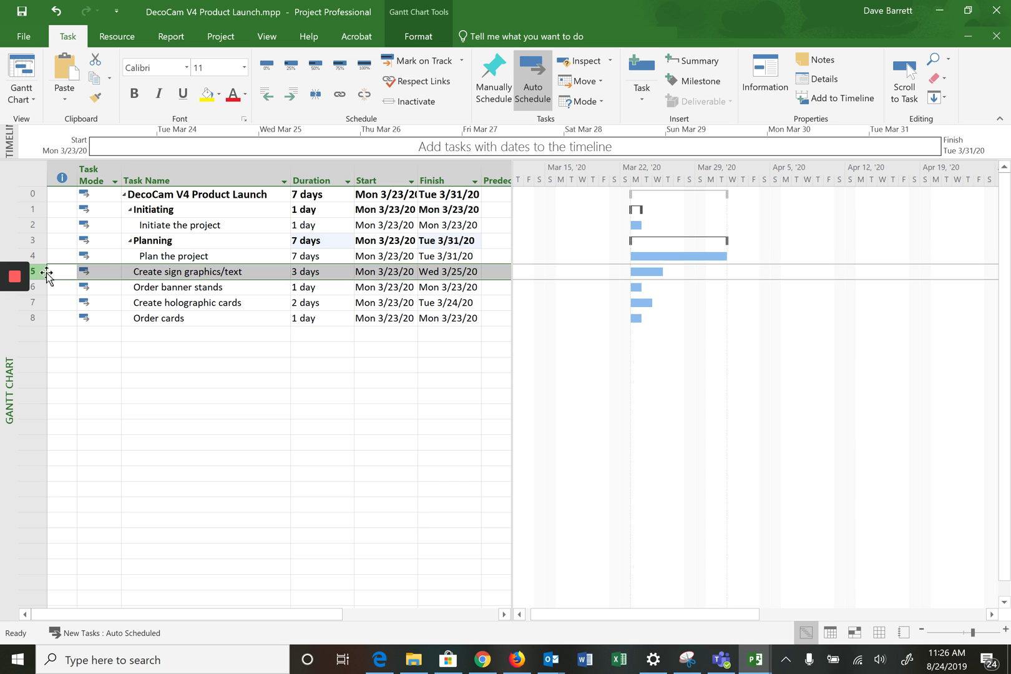
pyautogui.click(643, 98)
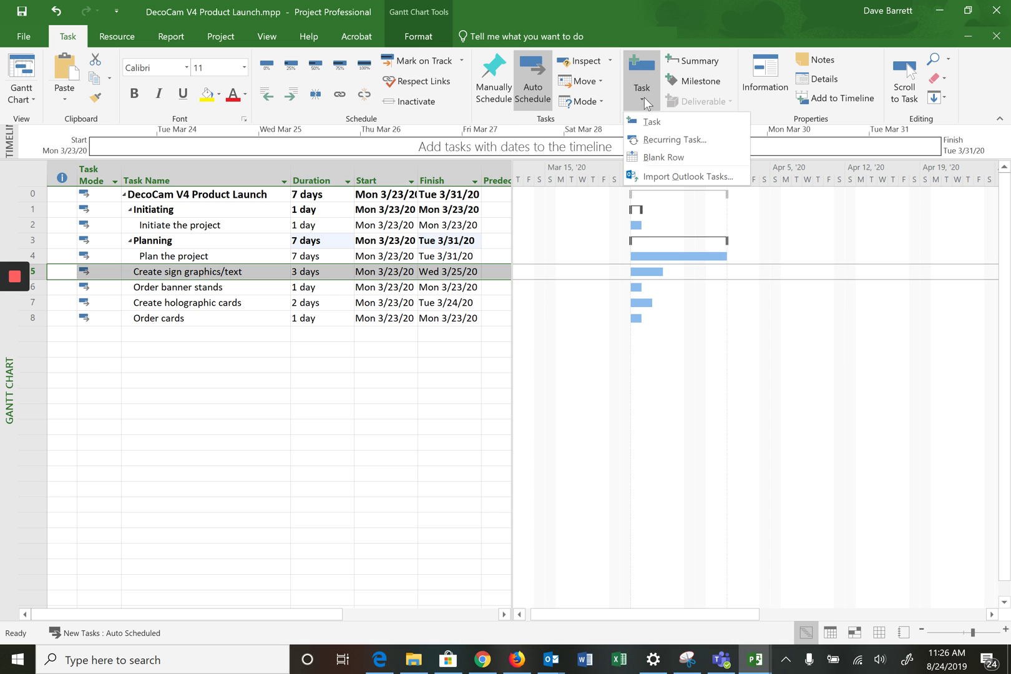
pyautogui.click(653, 118)
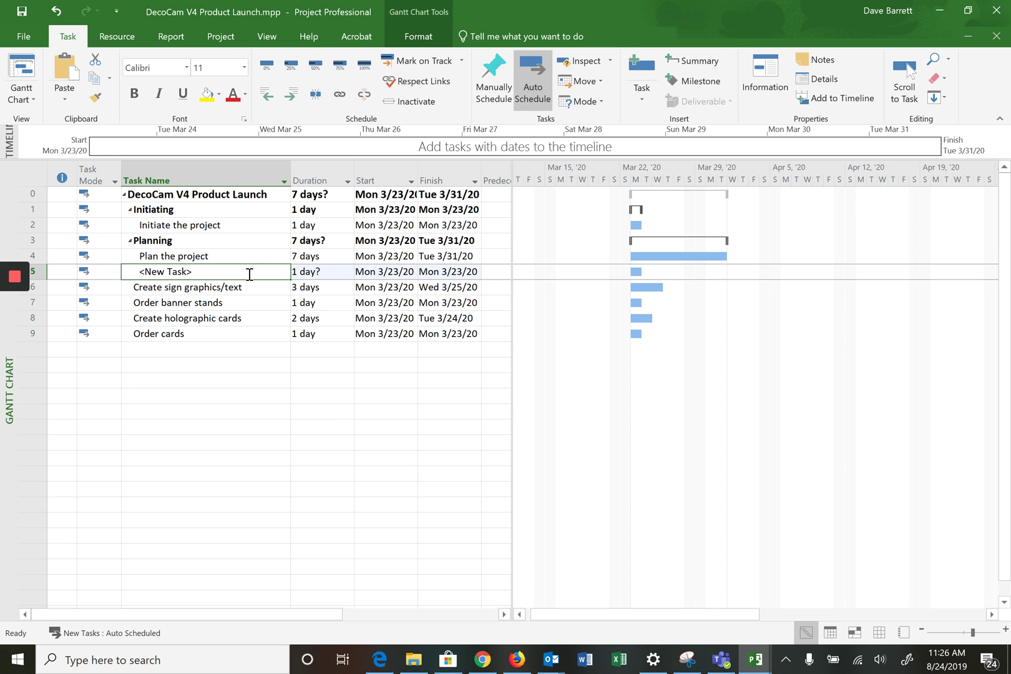
pyautogui.write('Execut')
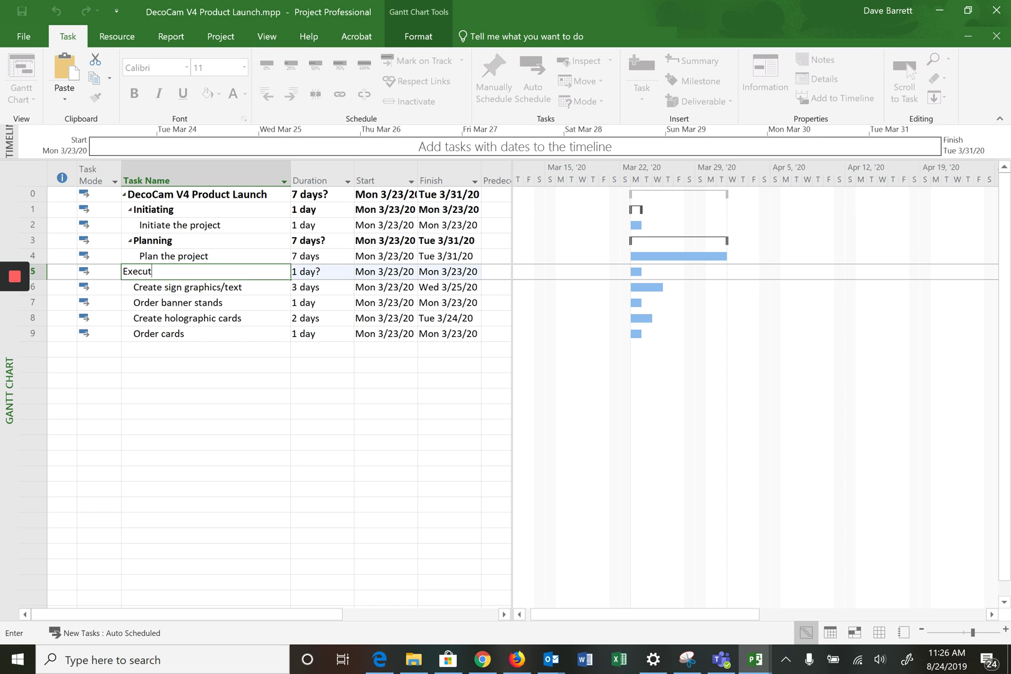
pyautogui.write('ing')
pyautogui.press('Return')
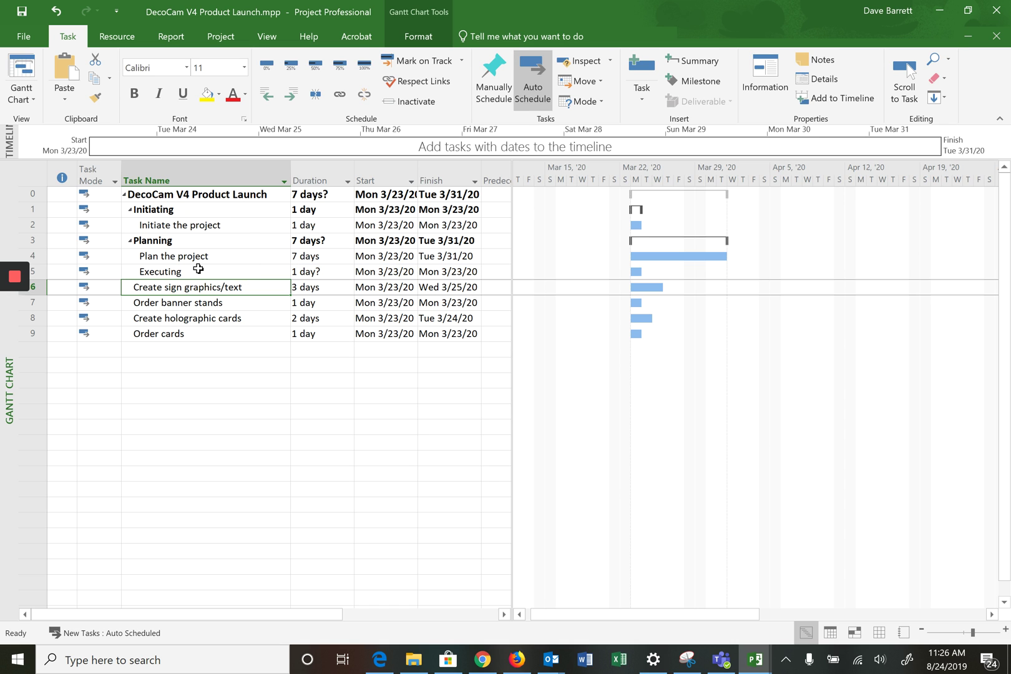
# Outdent "Executing" to phase level and indent the four tasks from "Create sign graphics/text" through "Order cards" beneath it
pyautogui.click(198, 269)
pyautogui.click(267, 94)
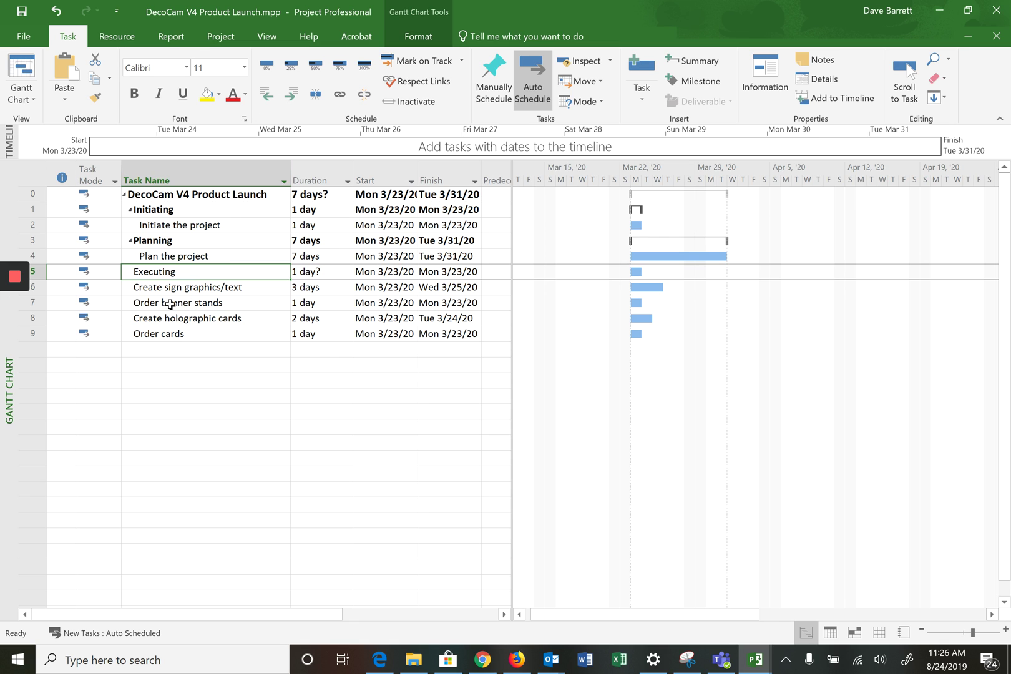
pyautogui.moveTo(160, 286); pyautogui.dragTo(155, 337)
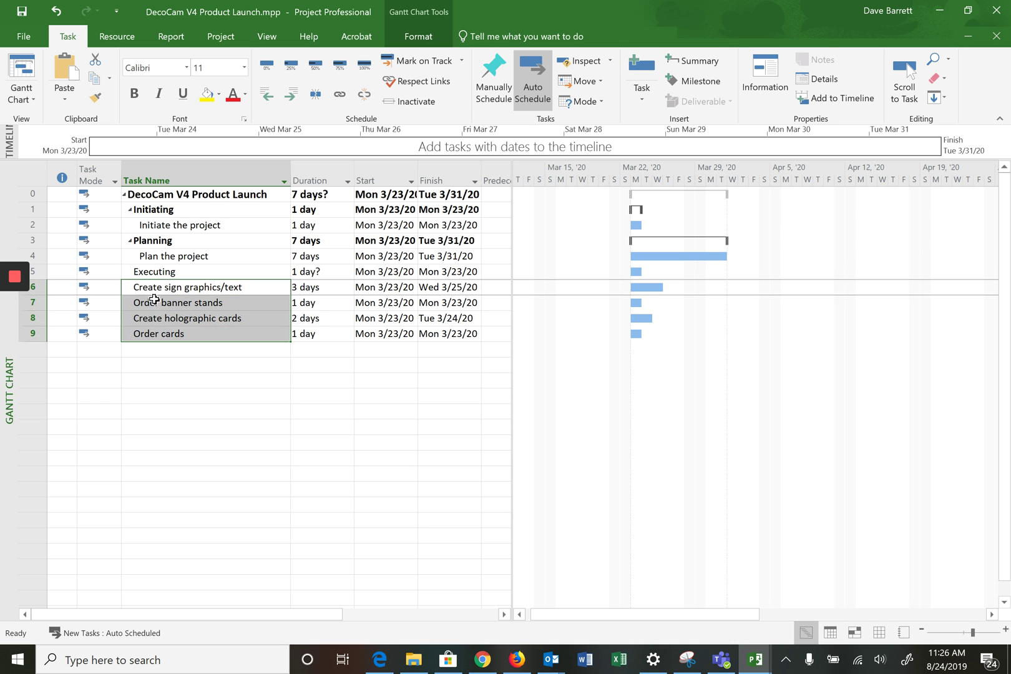
pyautogui.click(288, 95)
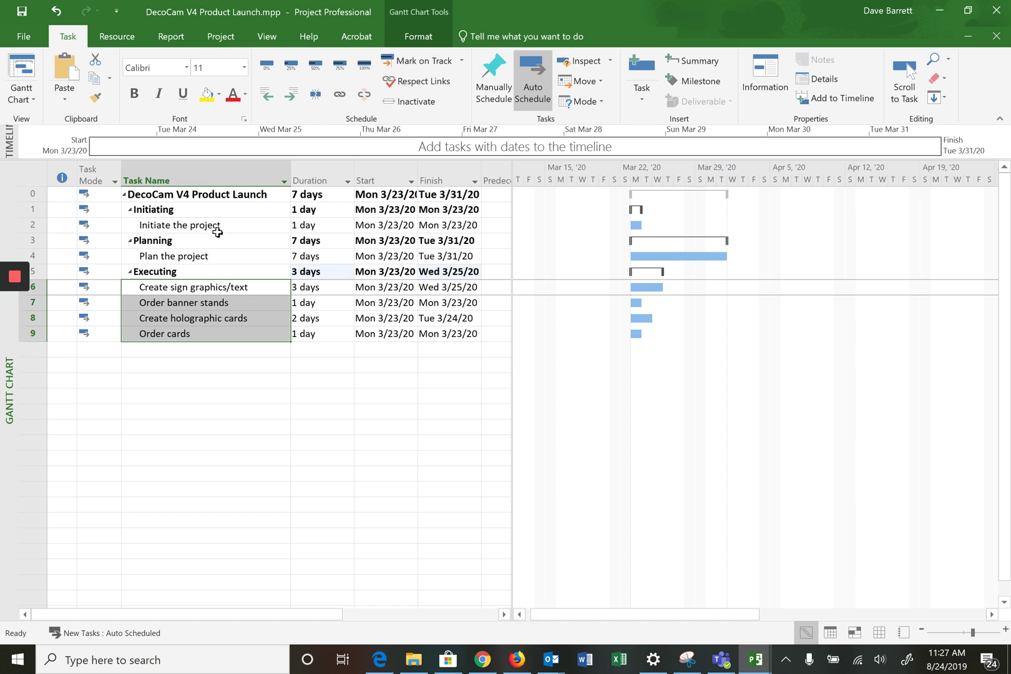
# Insert a new task named "Tradeshow signage" above "Create sign graphics/text" within the "Executing" phase
pyautogui.click(175, 289)
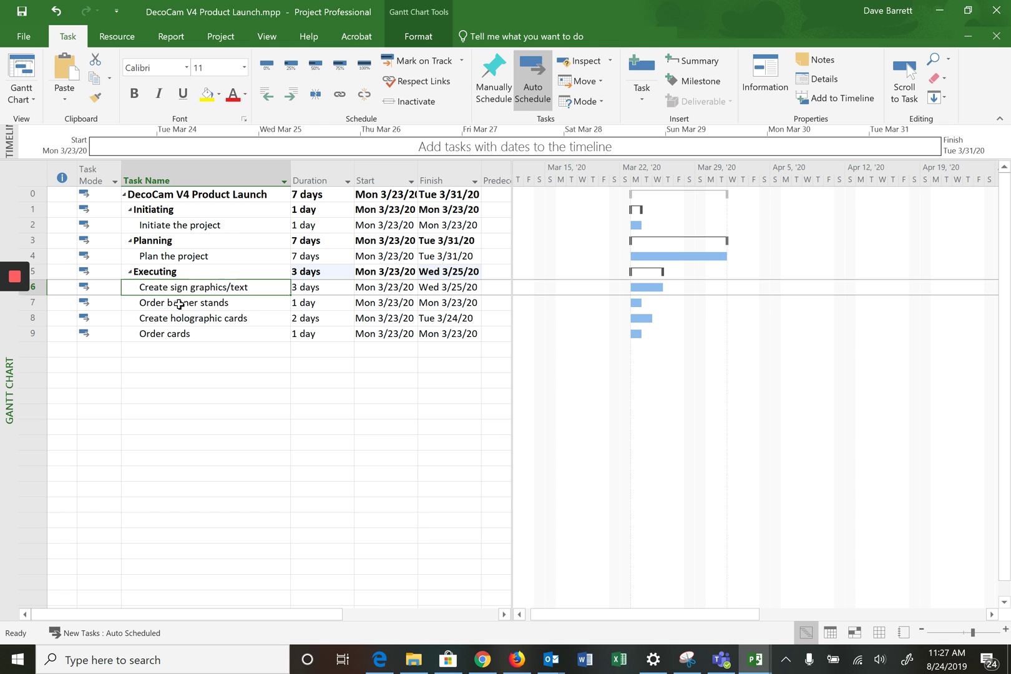
pyautogui.click(181, 303)
pyautogui.click(186, 289)
pyautogui.click(185, 305)
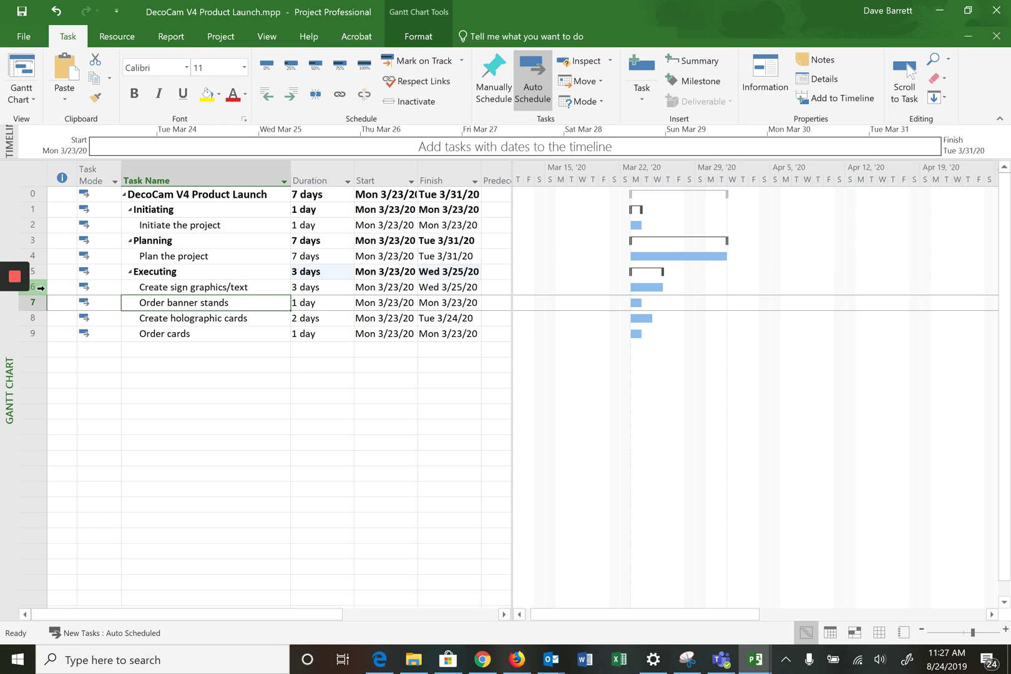
pyautogui.click(40, 288)
pyautogui.click(644, 102)
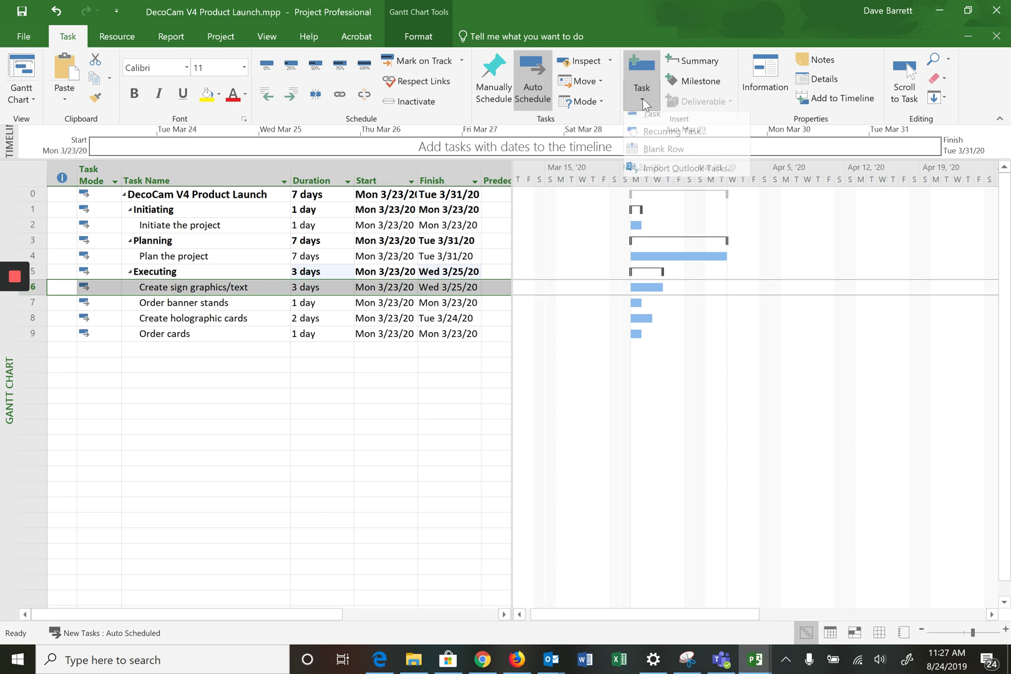
pyautogui.click(653, 118)
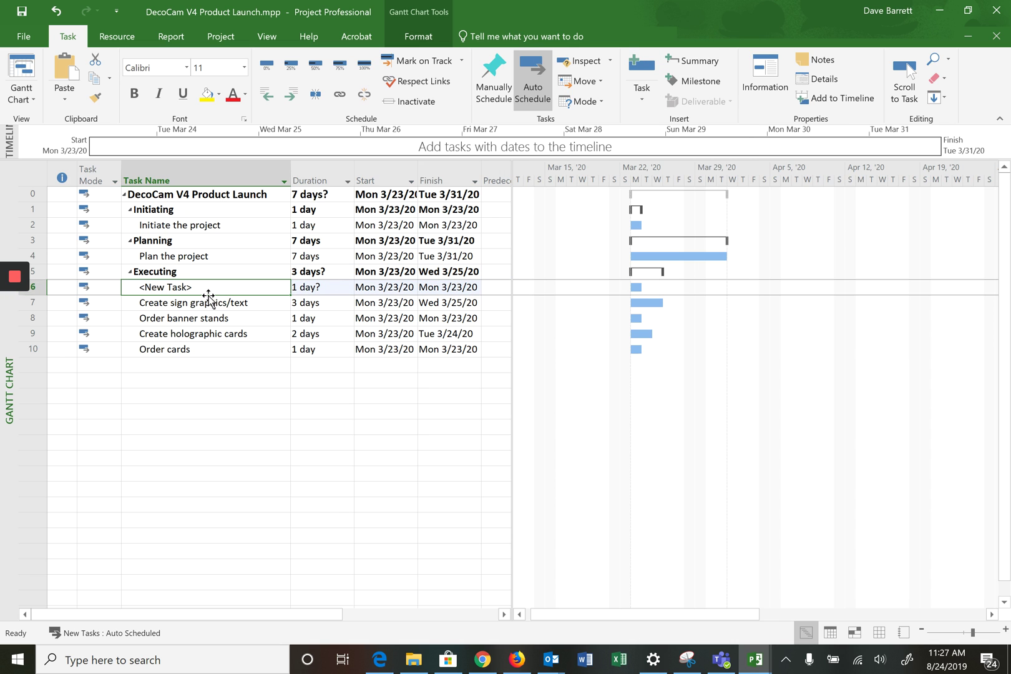
pyautogui.write('Tradeshow signage')
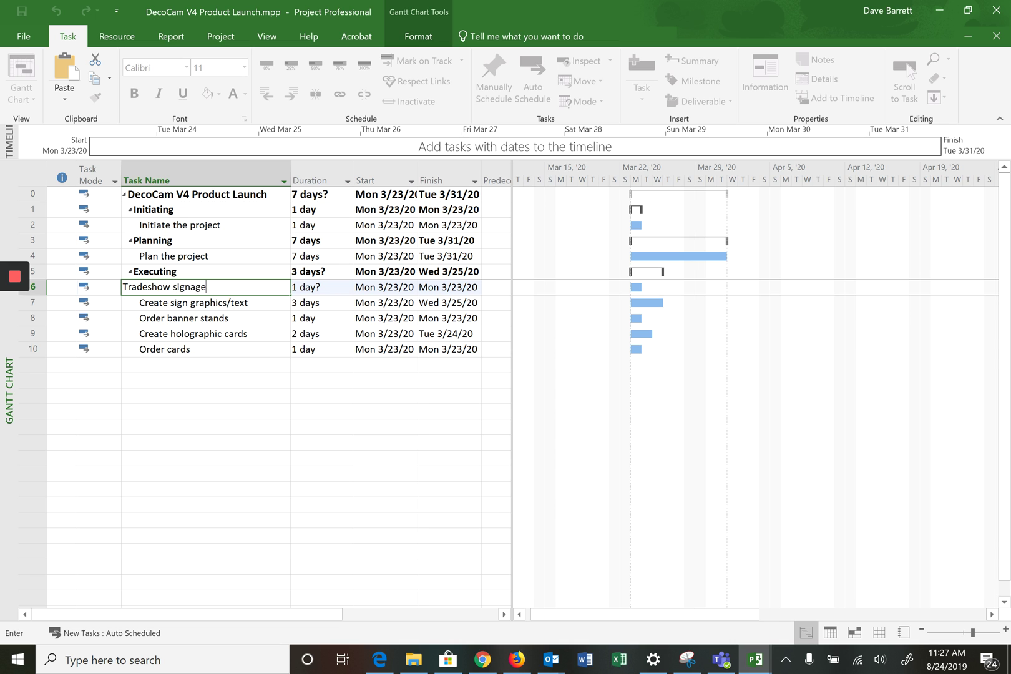
pyautogui.press('Return')
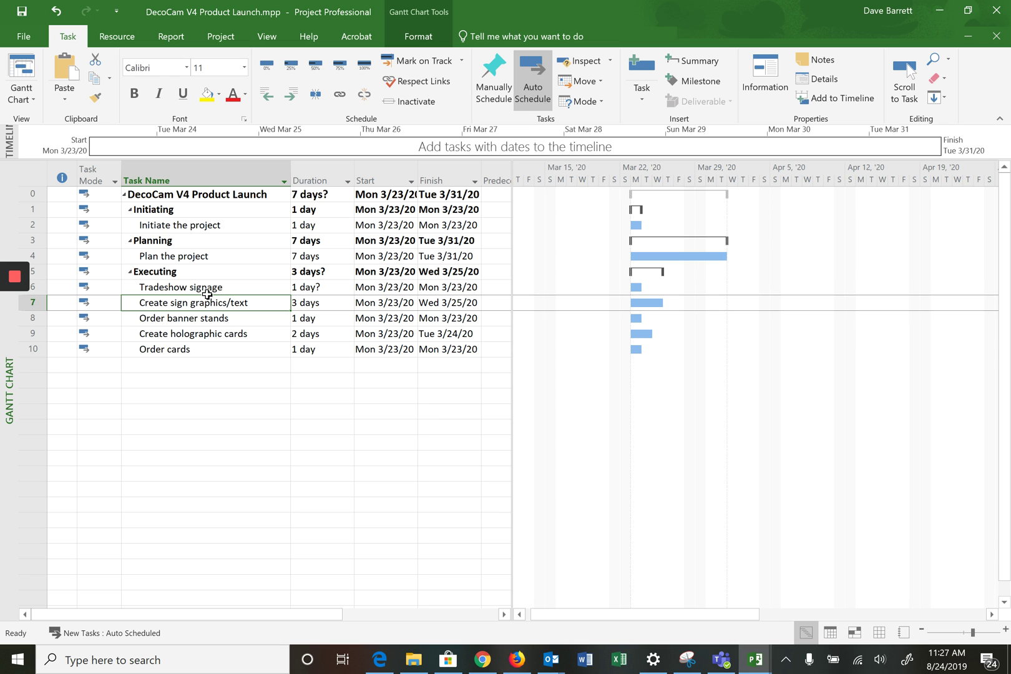
# Indent "Create sign graphics/text" and "Order banner stands" as subtasks of "Tradeshow signage"
pyautogui.moveTo(171, 305); pyautogui.dragTo(170, 317)
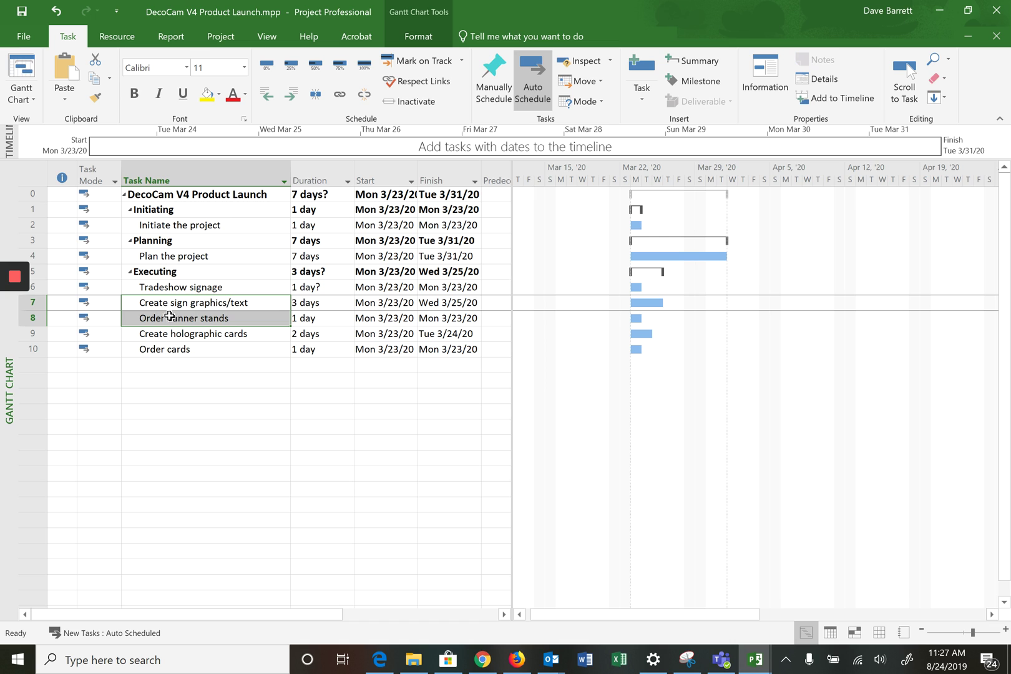
pyautogui.click(289, 94)
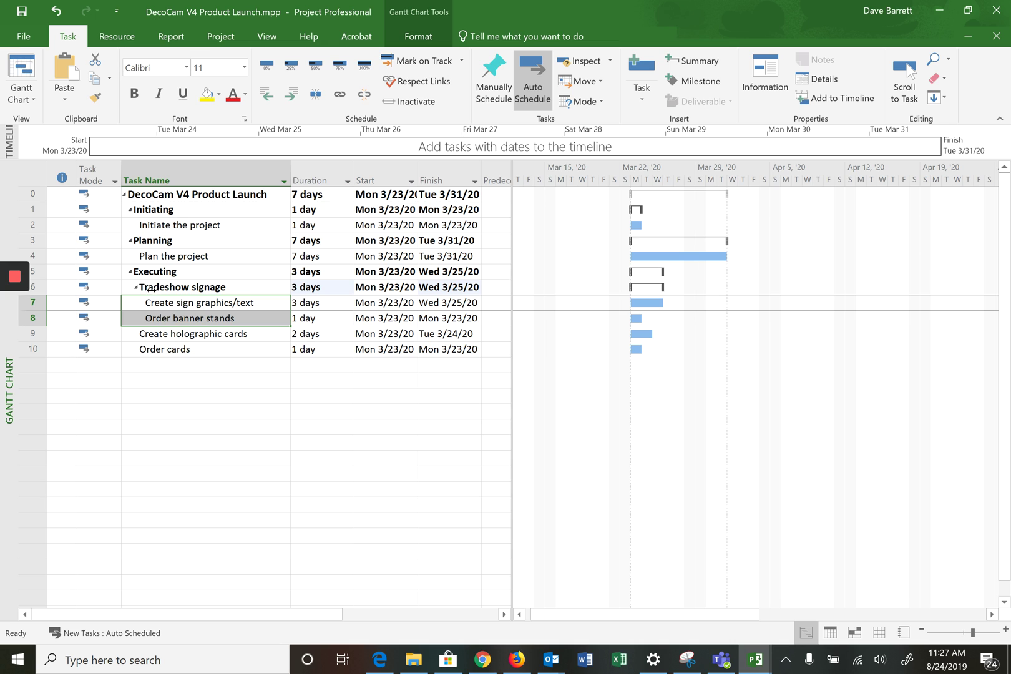
pyautogui.click(167, 289)
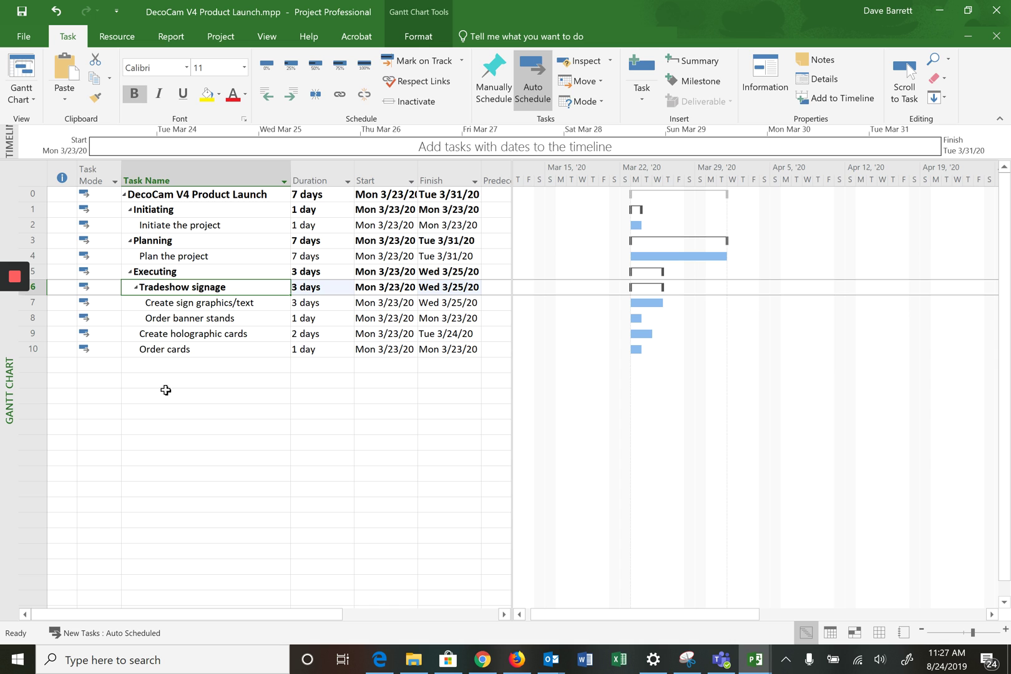
# Switch to "DecoCam V4 Product Launch - with activities and durations.mpp" and collapse the eight deliverables under "Executing", from "Tradeshow Signage" through "Promotional video"
pyautogui.moveTo(753, 666)
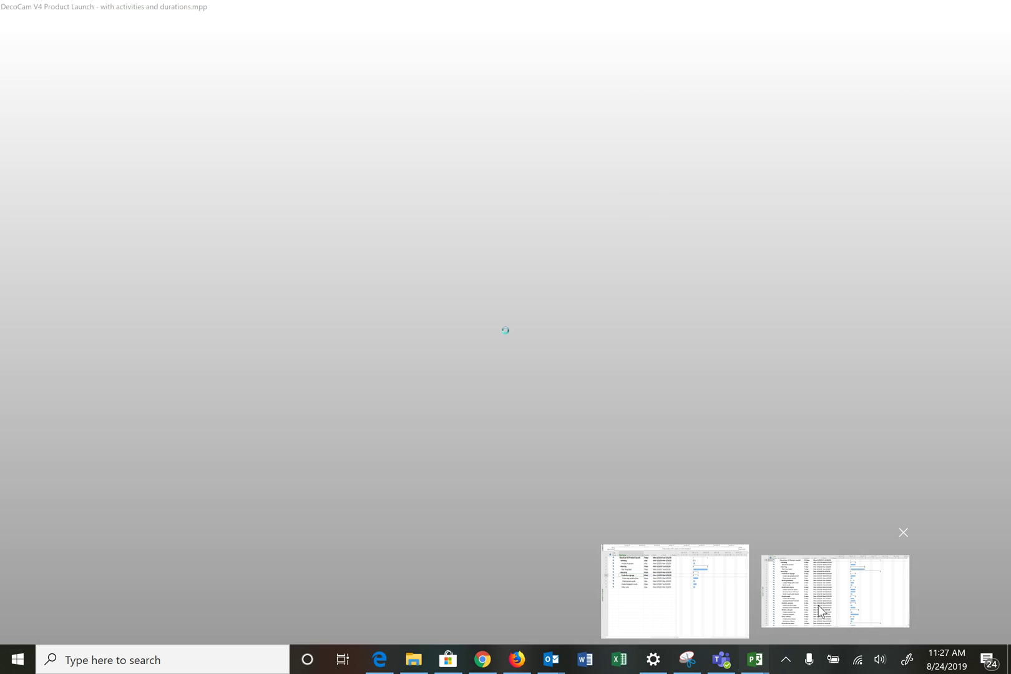
pyautogui.click(819, 607)
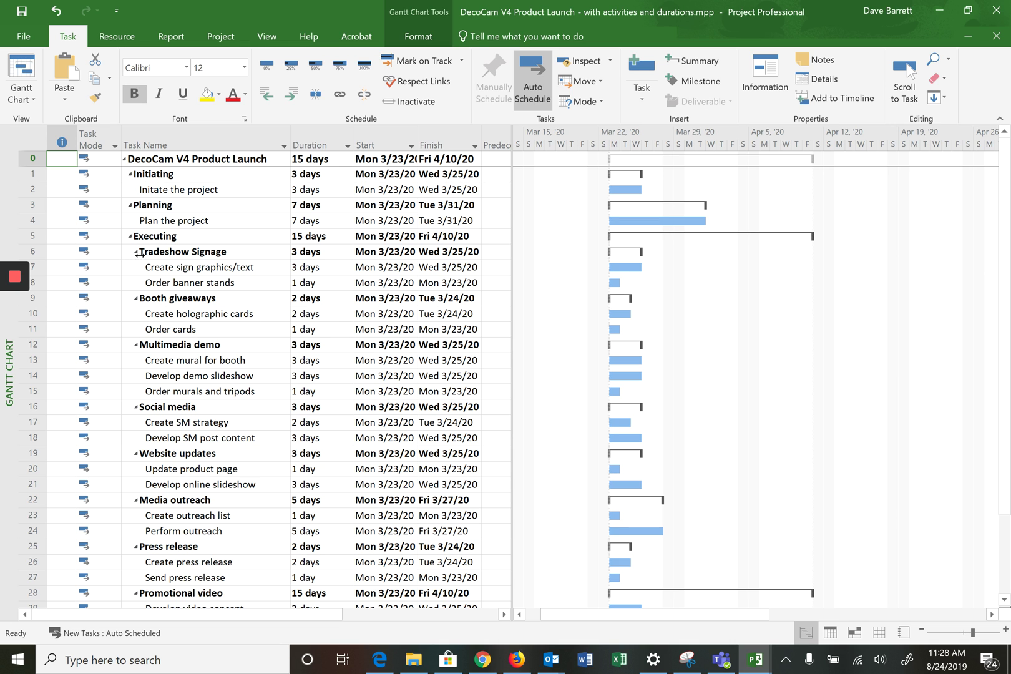
pyautogui.click(136, 253)
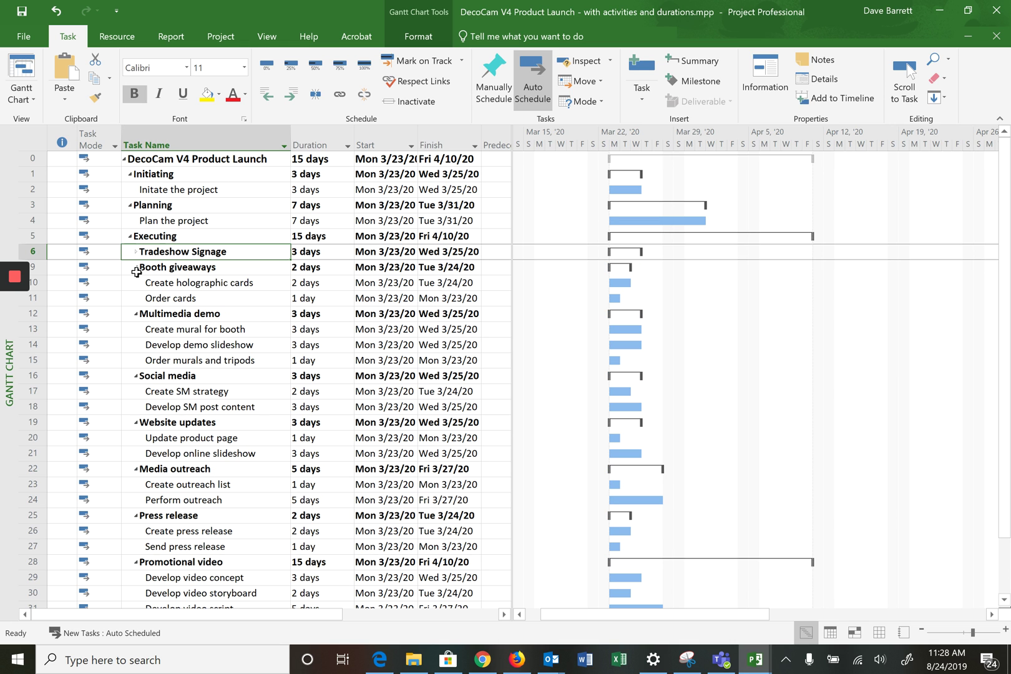
pyautogui.click(136, 268)
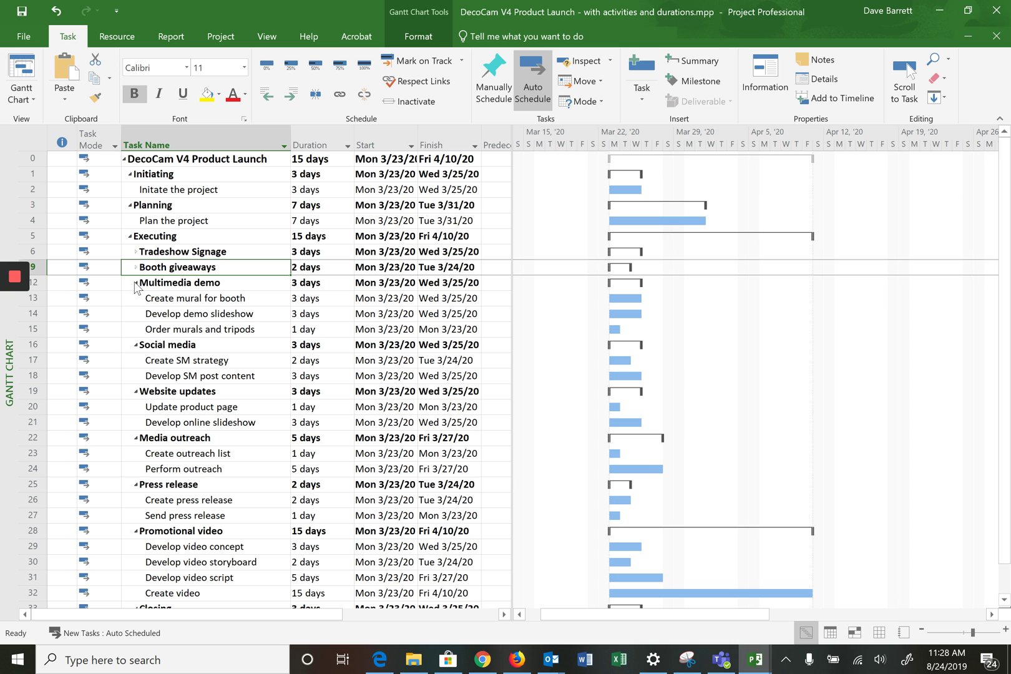
pyautogui.click(136, 283)
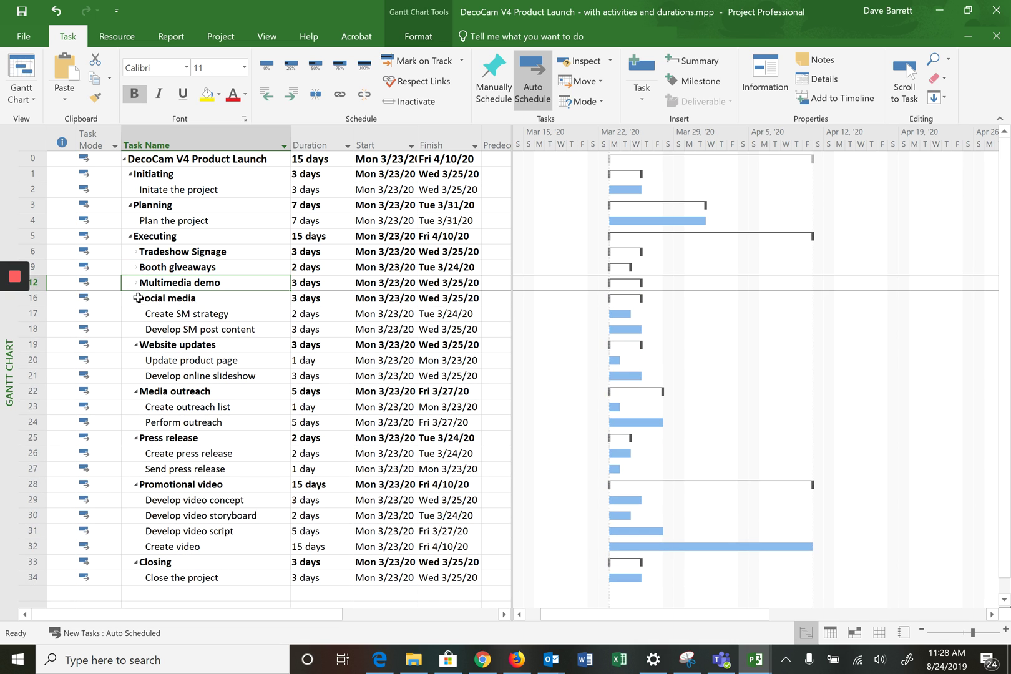
pyautogui.click(136, 301)
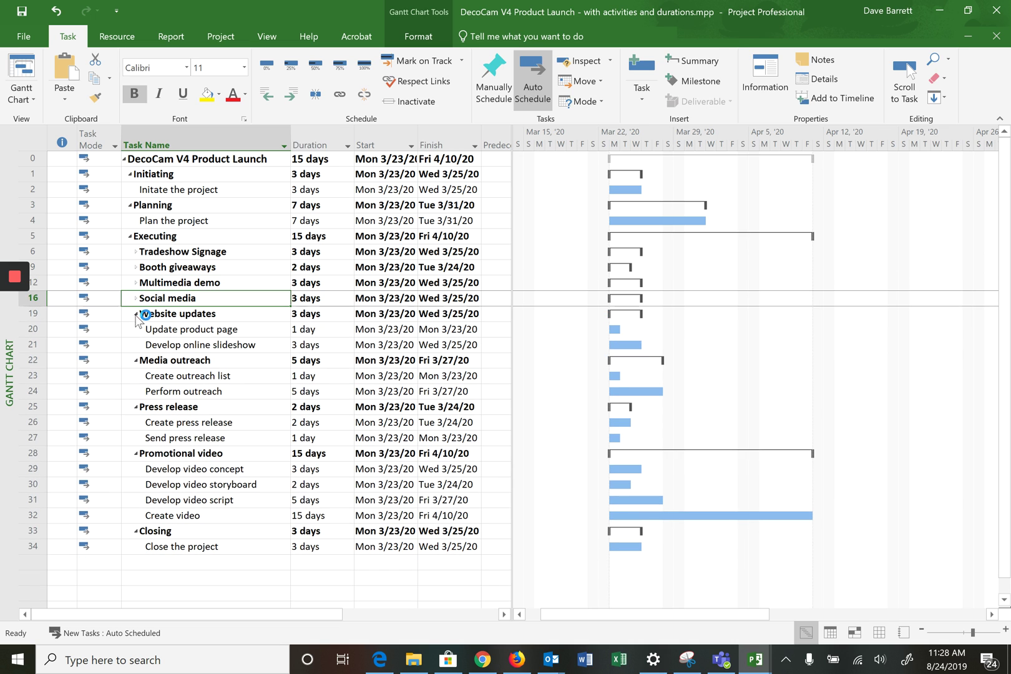
pyautogui.click(136, 314)
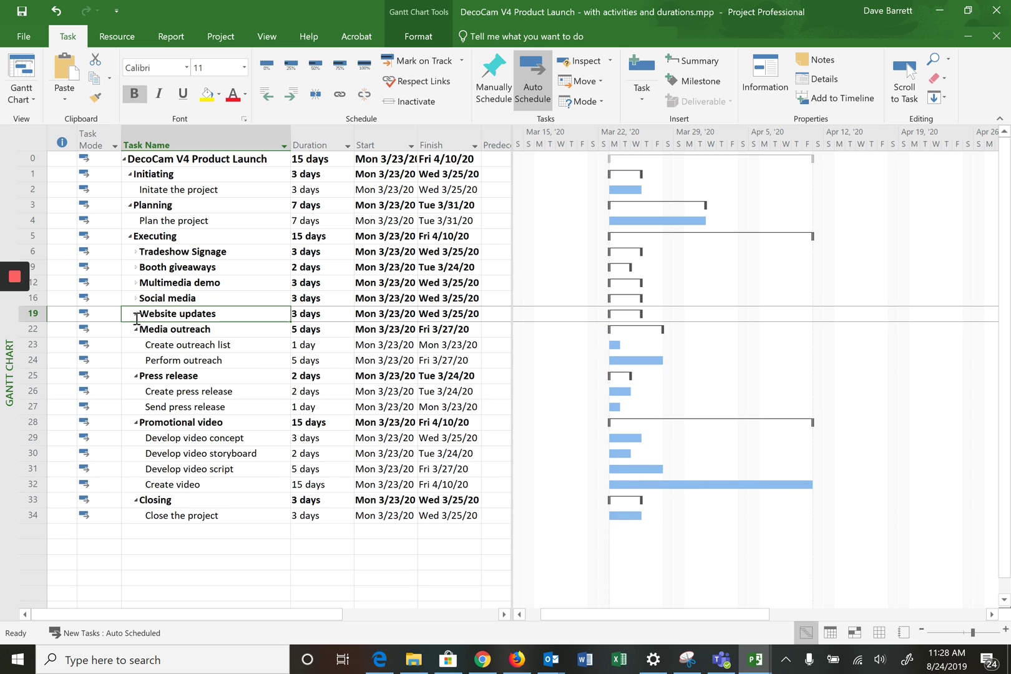
pyautogui.click(137, 331)
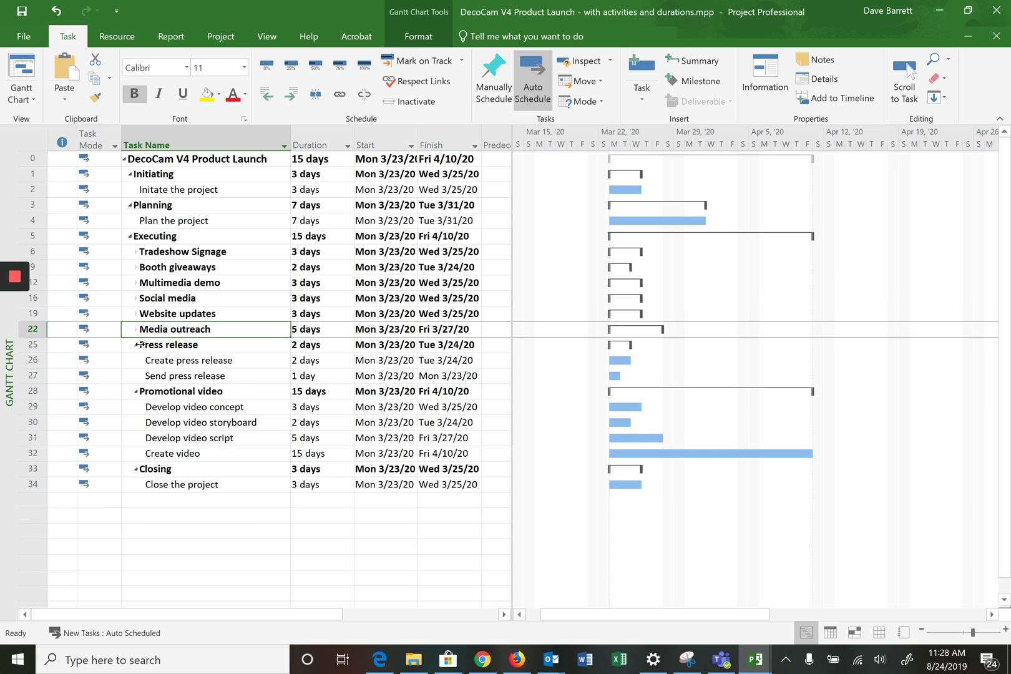
pyautogui.click(136, 345)
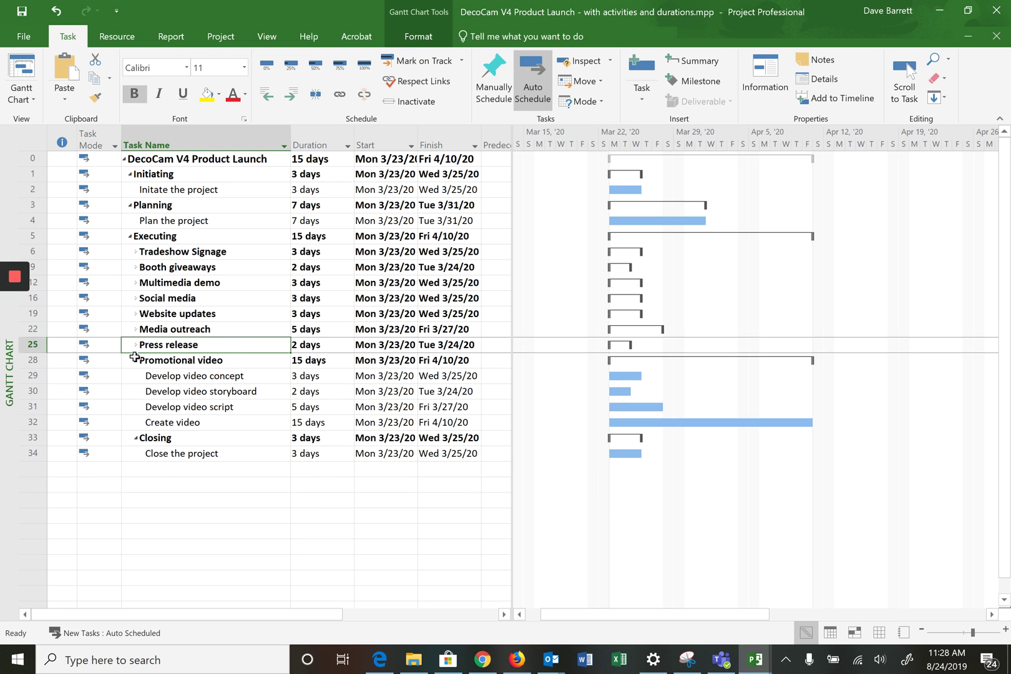
pyautogui.click(136, 362)
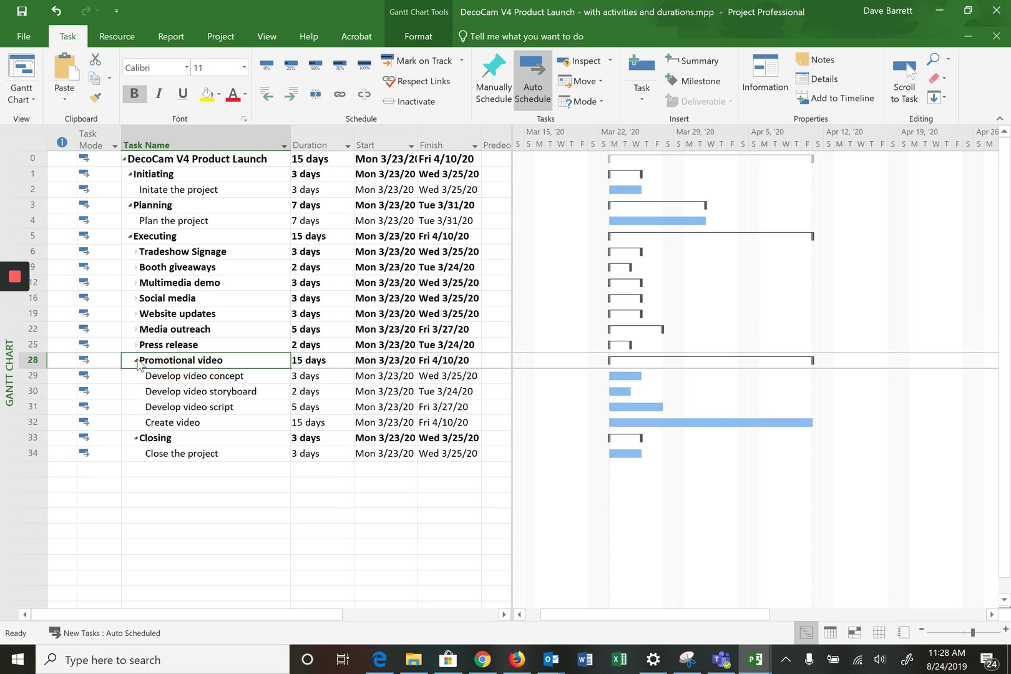
pyautogui.click(134, 360)
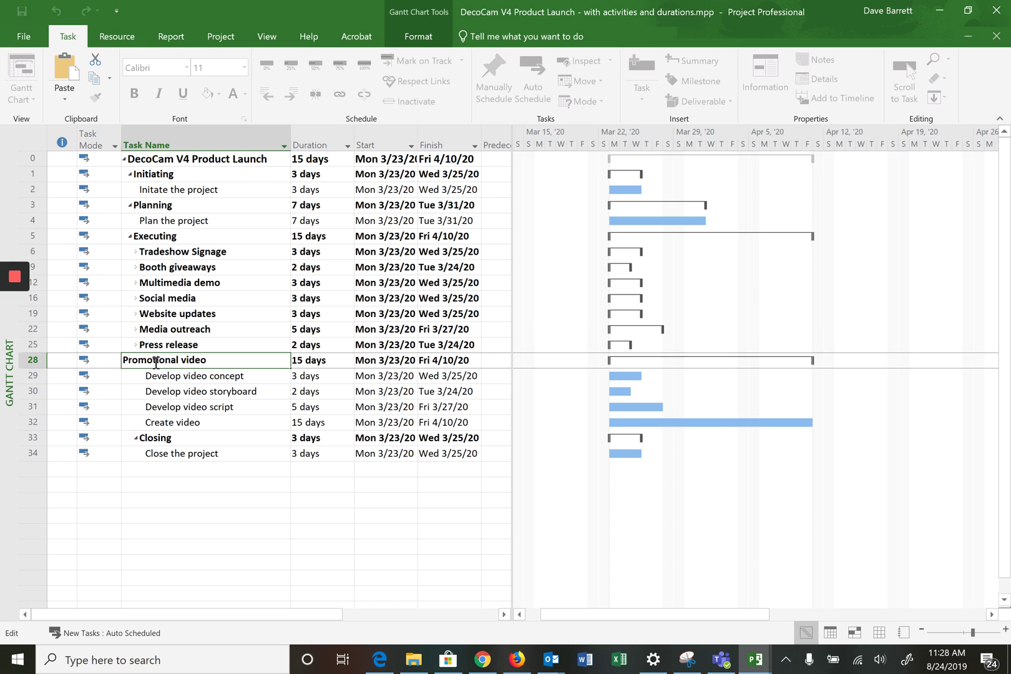
pyautogui.click(147, 376)
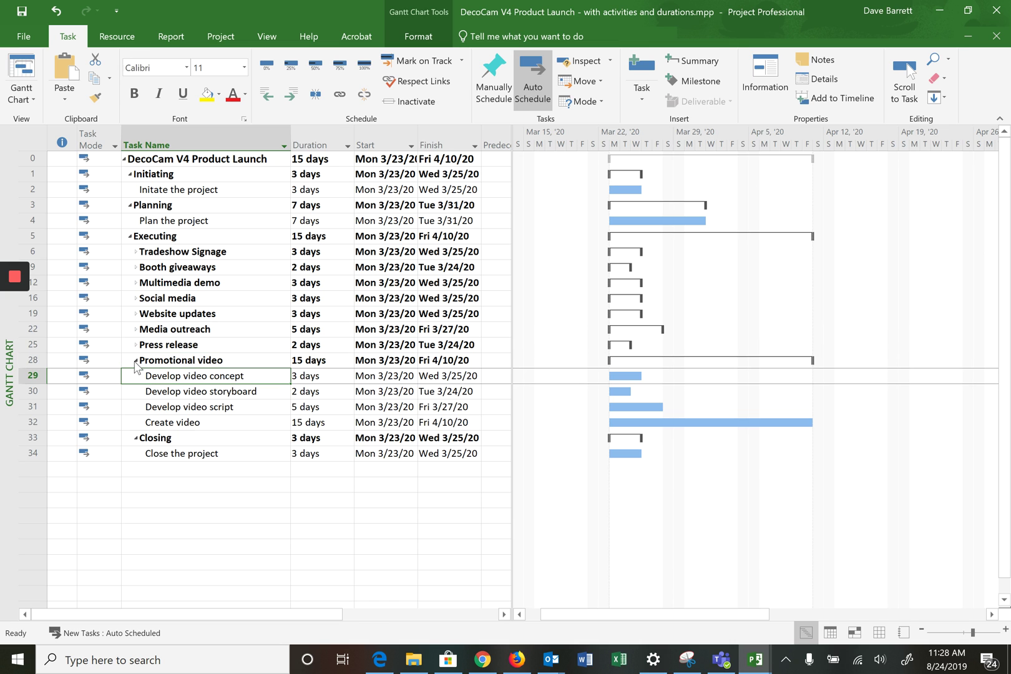
pyautogui.click(136, 361)
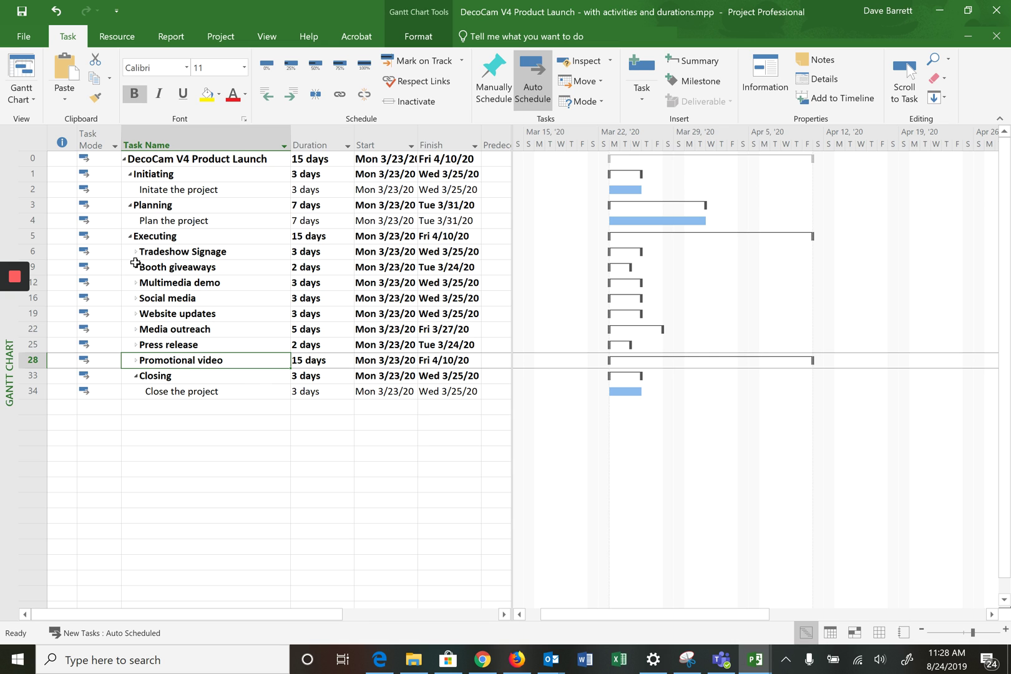
# Expand the "Tradeshow Signage" and "Booth giveaways" summary tasks to show their activities
pyautogui.click(137, 252)
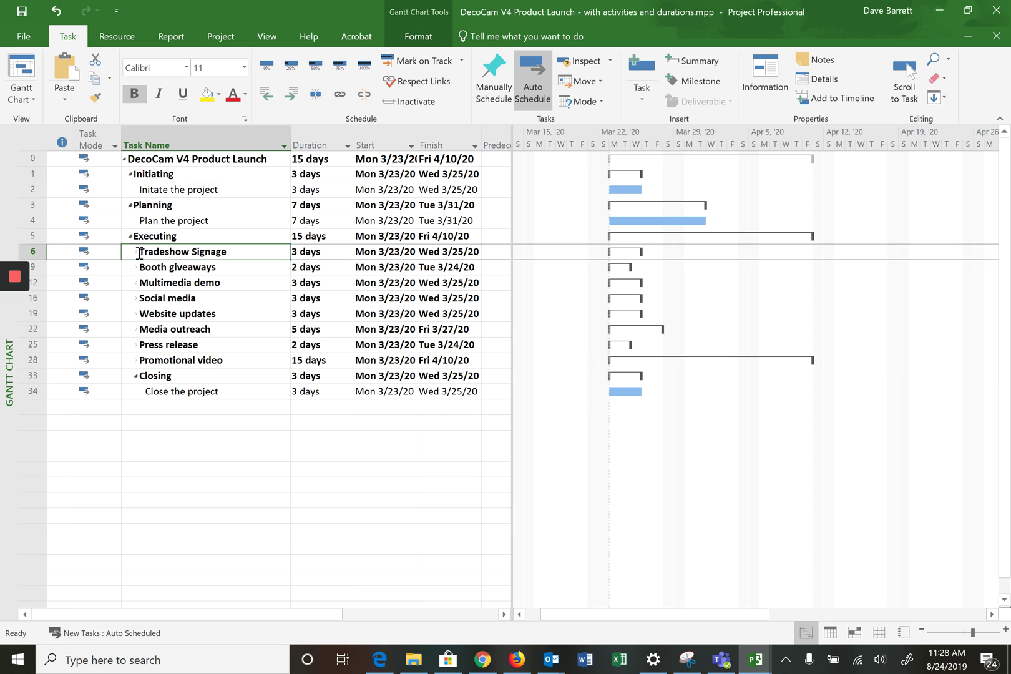
pyautogui.click(135, 252)
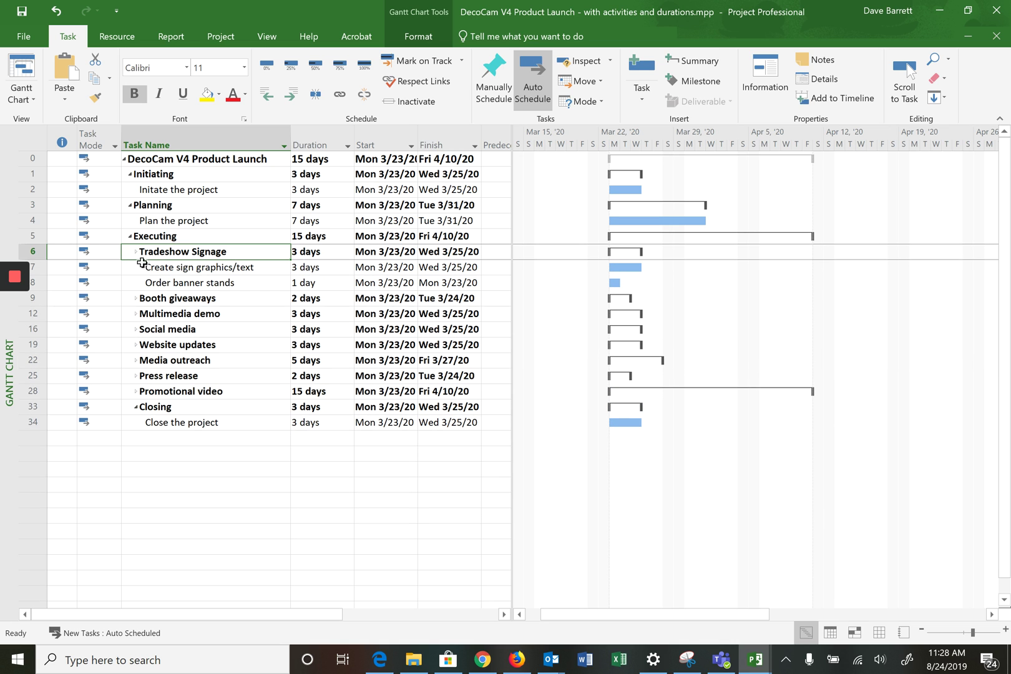
pyautogui.click(136, 299)
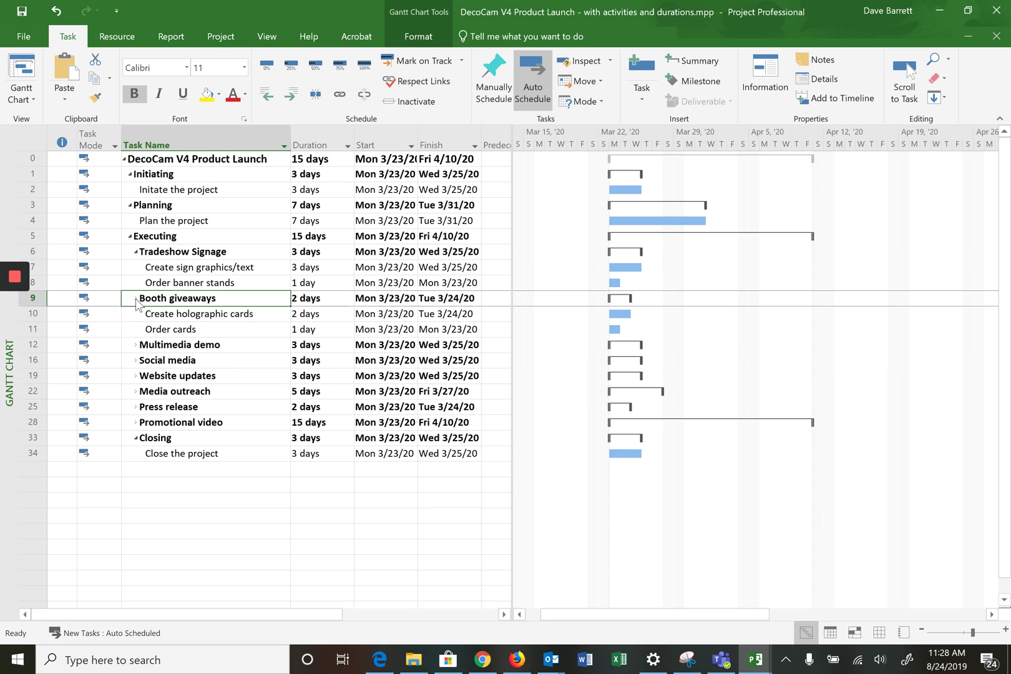